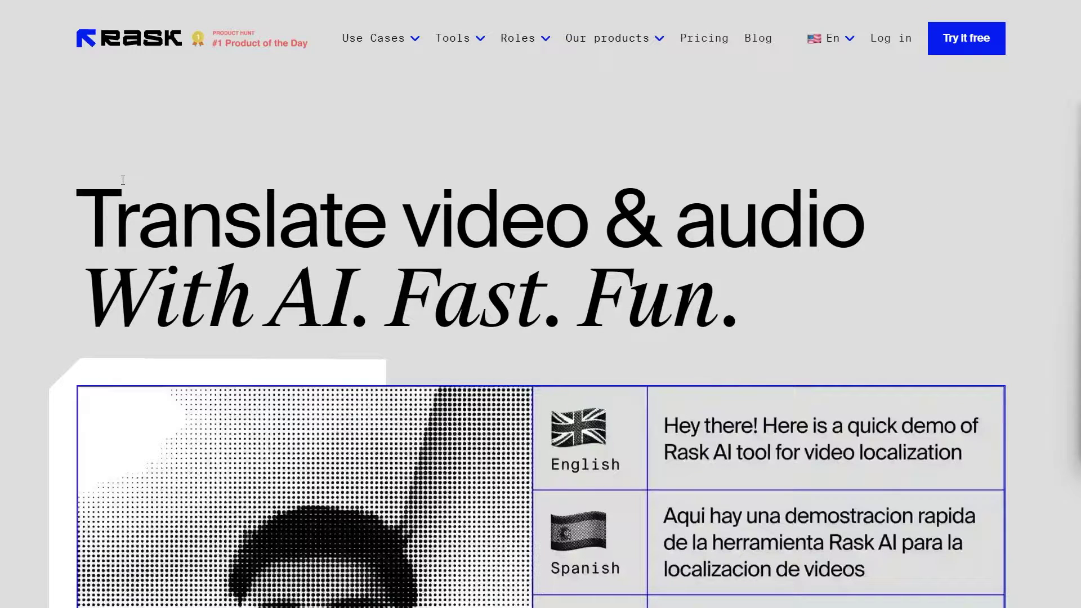
scroll(42, 204, "down", 5)
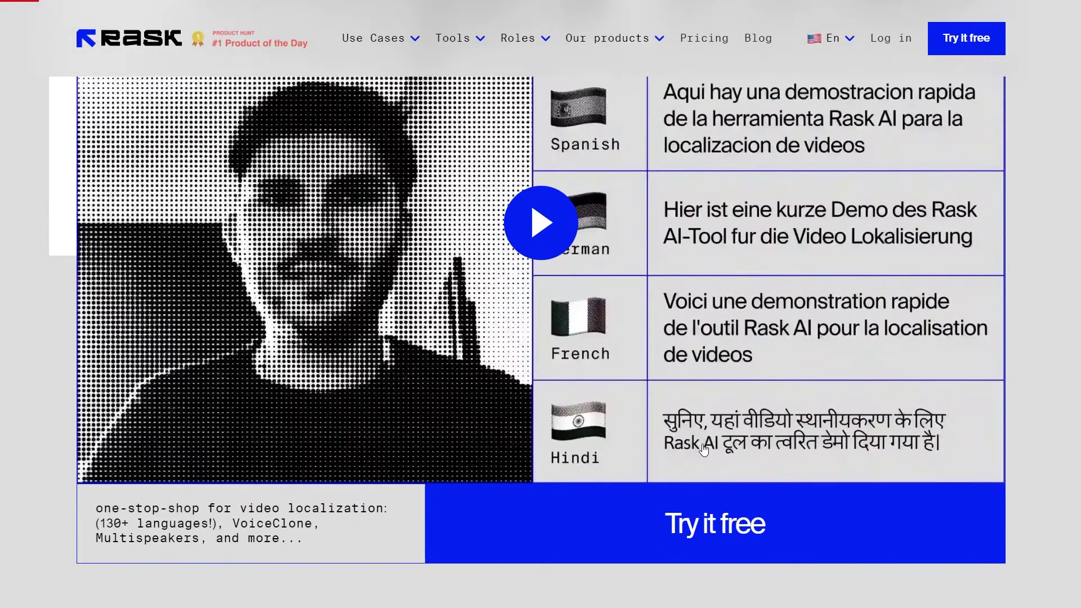
scroll(424, 265, "down", 6)
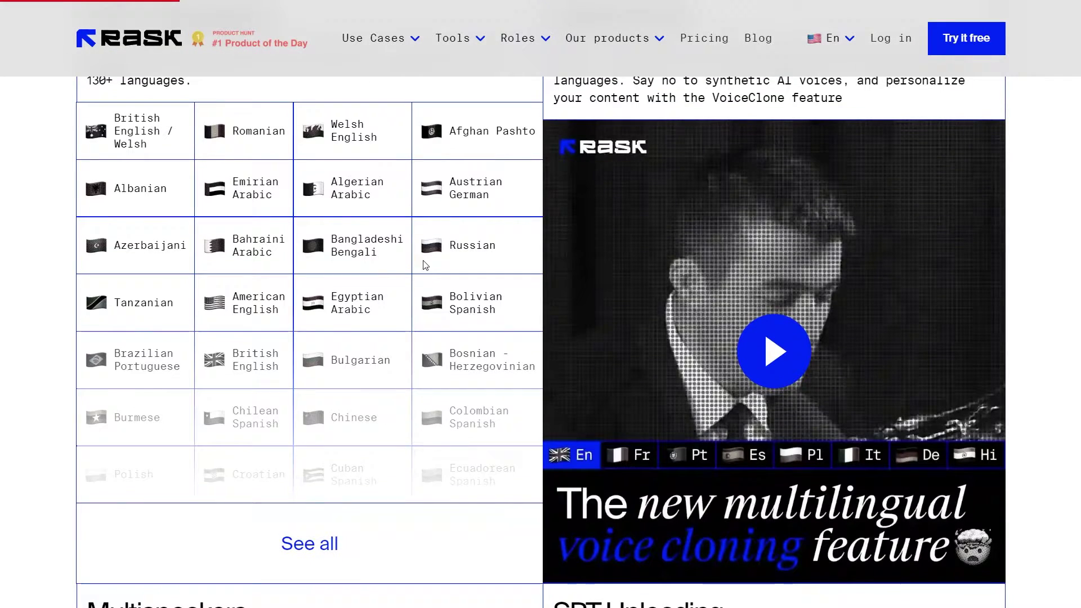
scroll(306, 460, "up", 7)
scroll(250, 458, "down", 2)
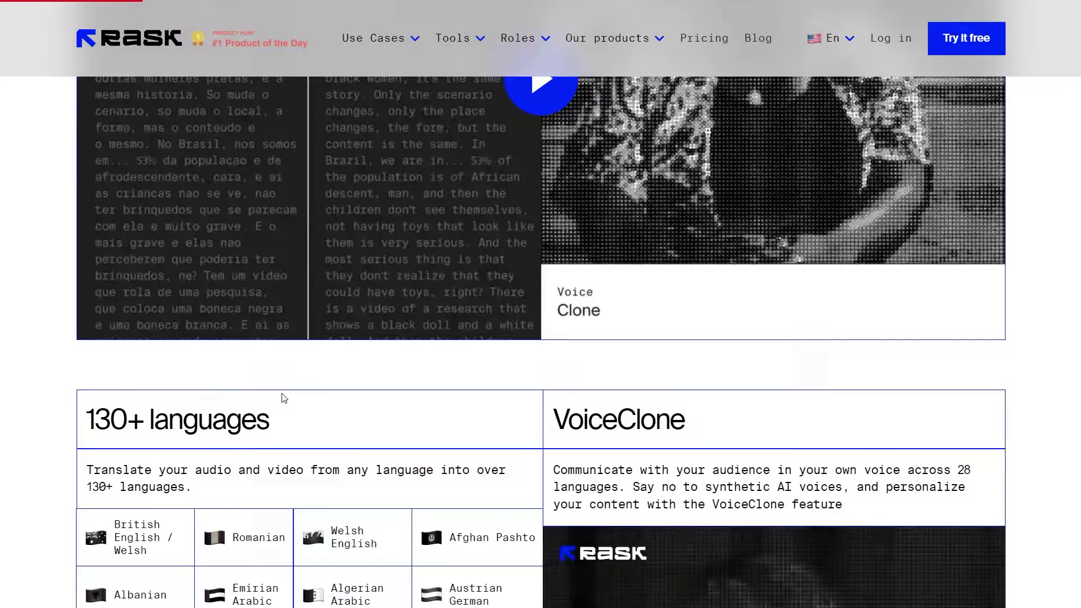
scroll(283, 398, "up", 10)
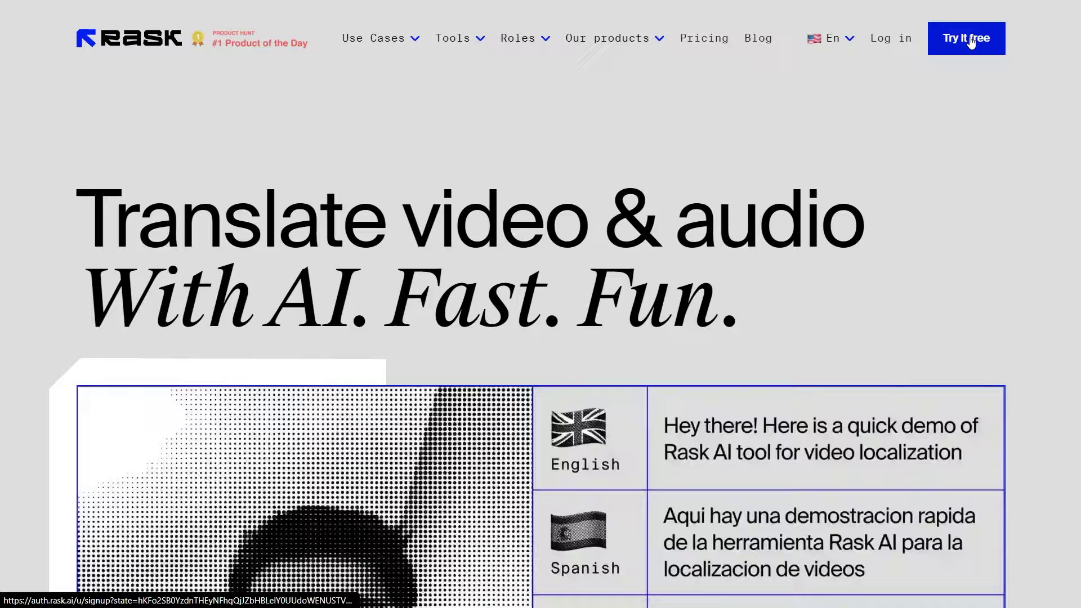
Create a Rask AI account with Google sign-up and dismiss the 'Tell us about yourself' questionnaire.
left_click(970, 43)
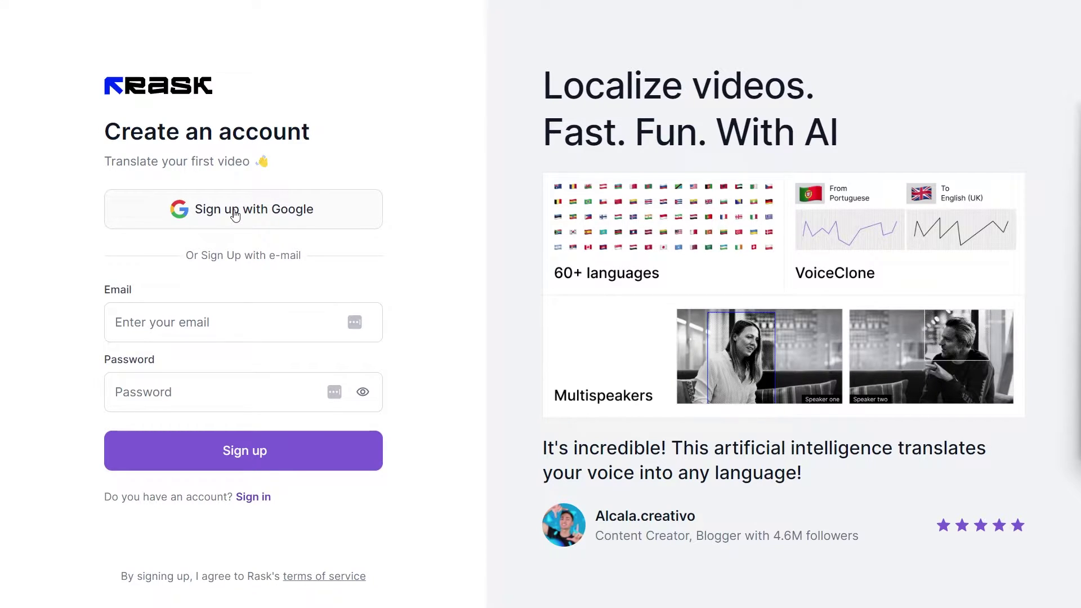
left_click(236, 214)
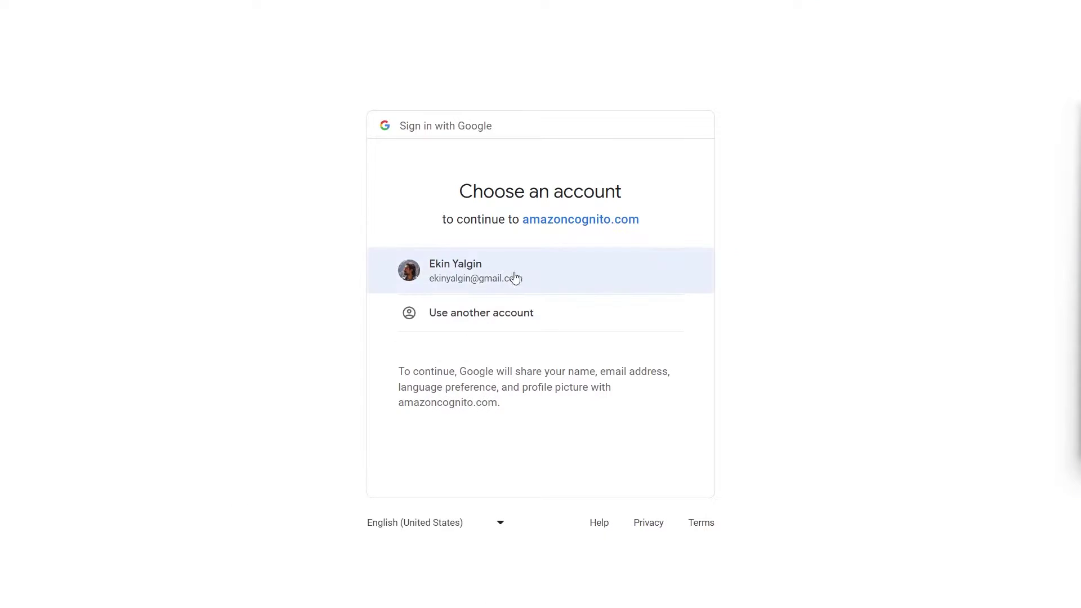
left_click(465, 278)
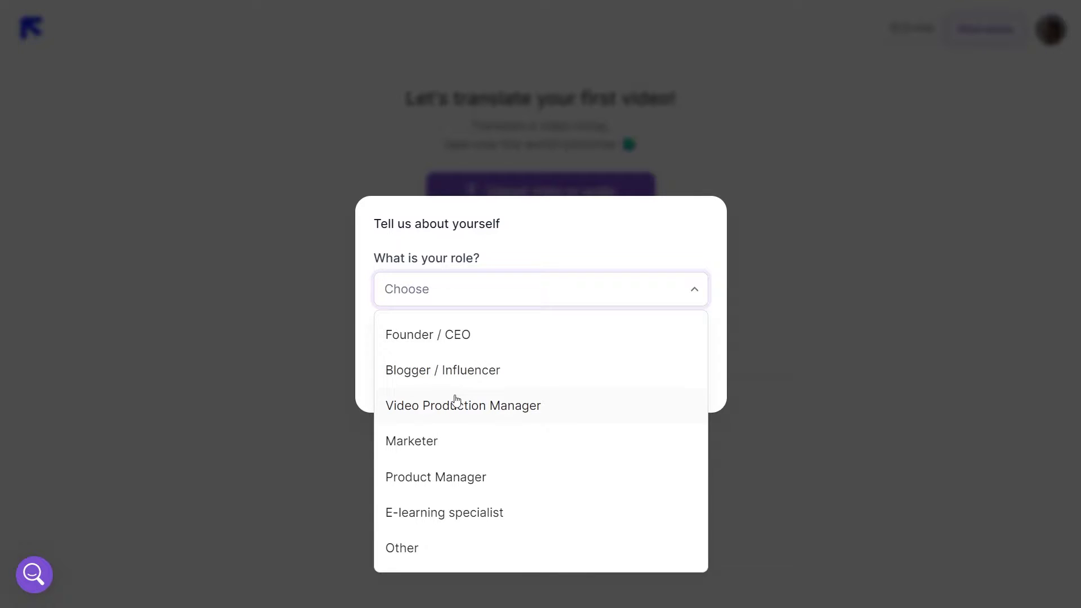
left_click(439, 407)
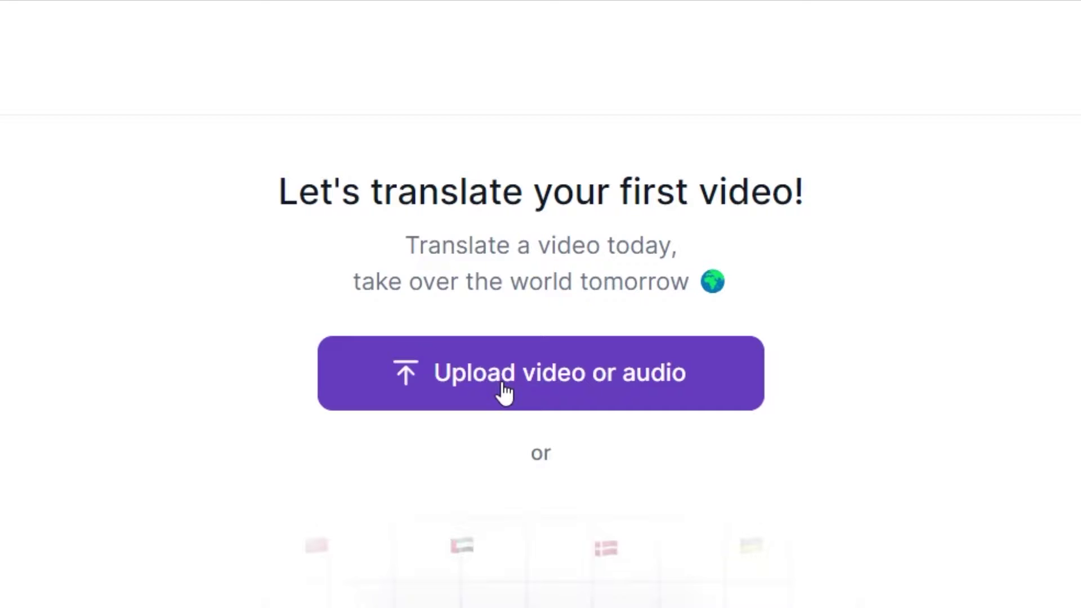
Choose the English video file in the 'Upload video or audio' form.
left_click(504, 391)
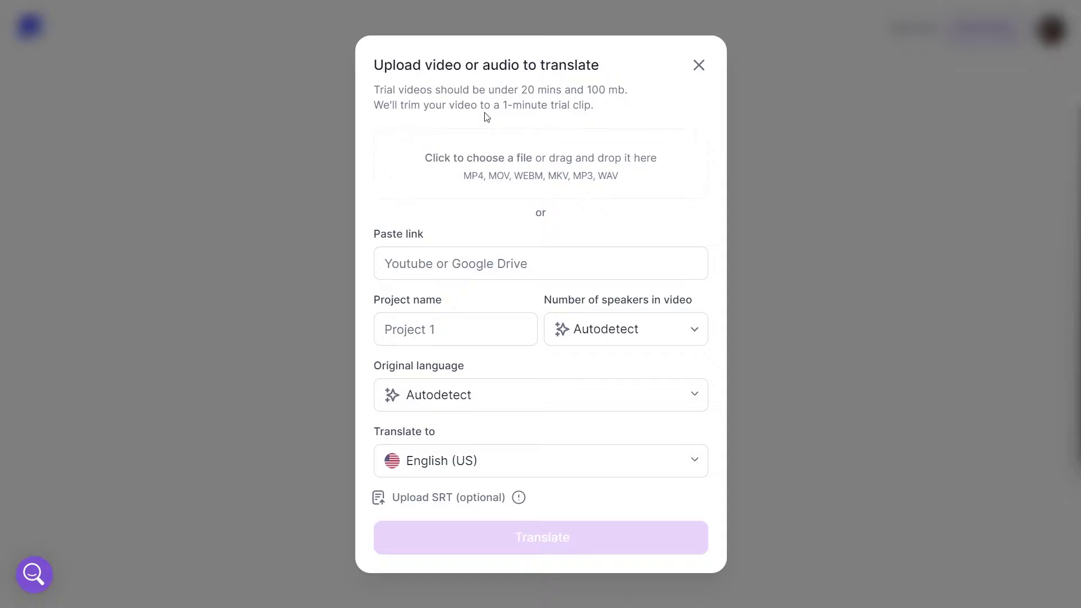
left_click(507, 167)
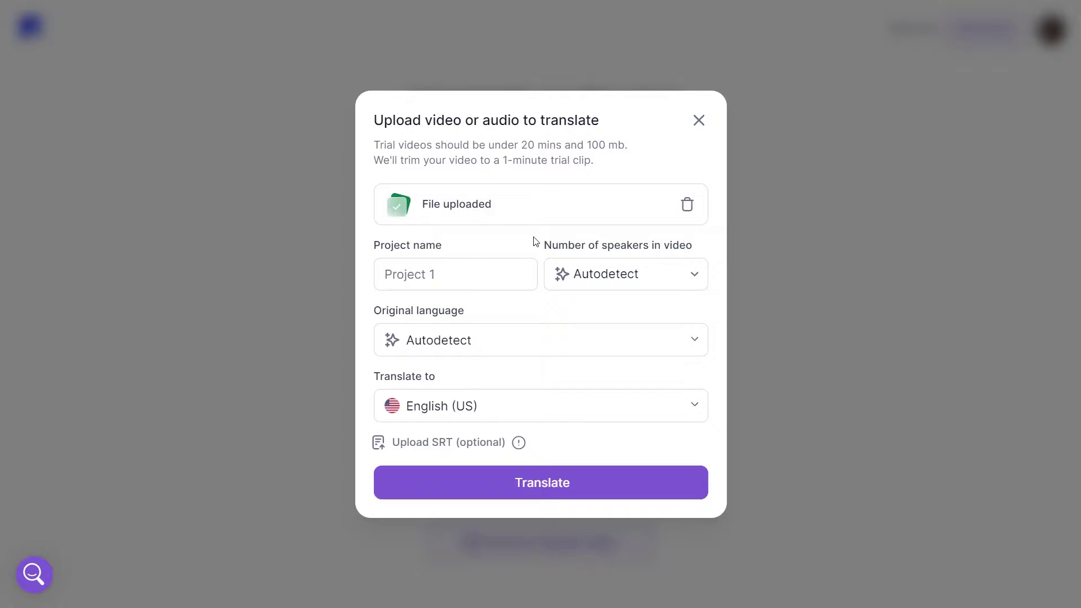
Pick English as the original language and French (FR) as the translation language.
left_click(447, 342)
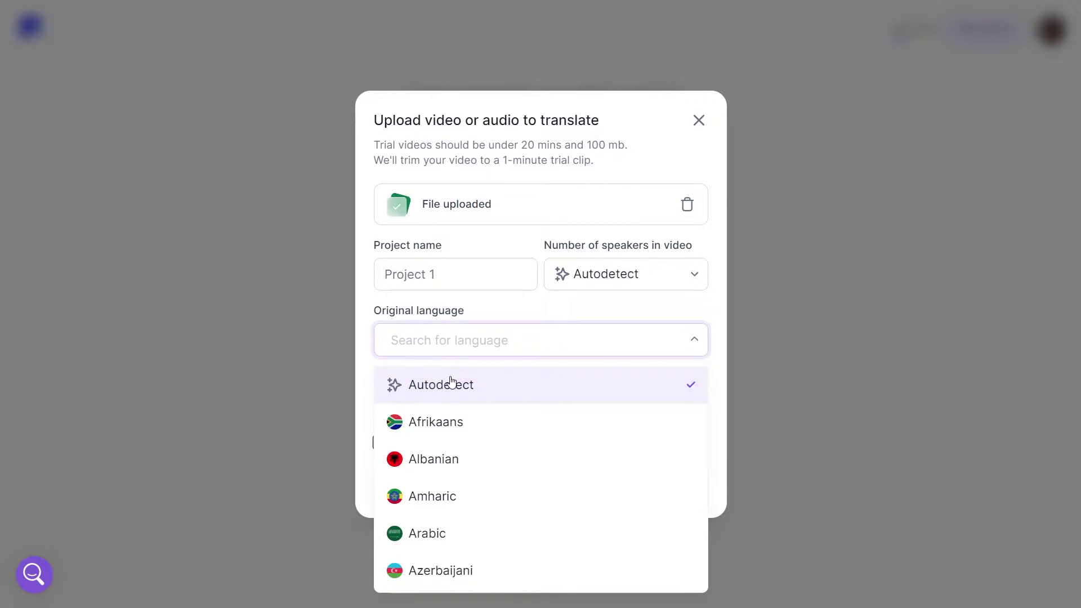
scroll(449, 397, "down", 2)
scroll(453, 409, "down", 3)
scroll(453, 409, "down", 1)
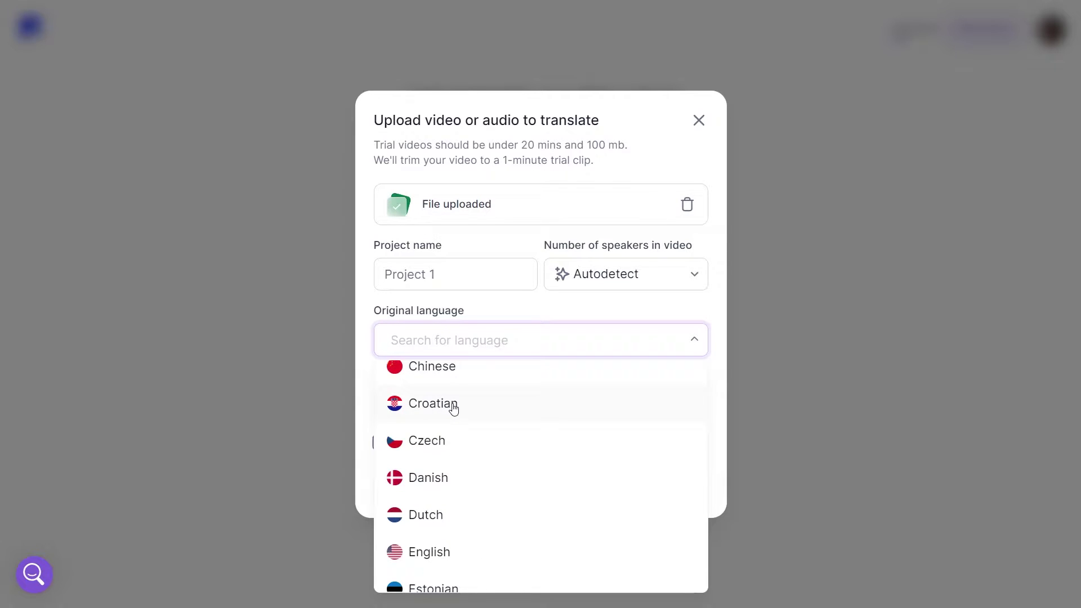
type("eng")
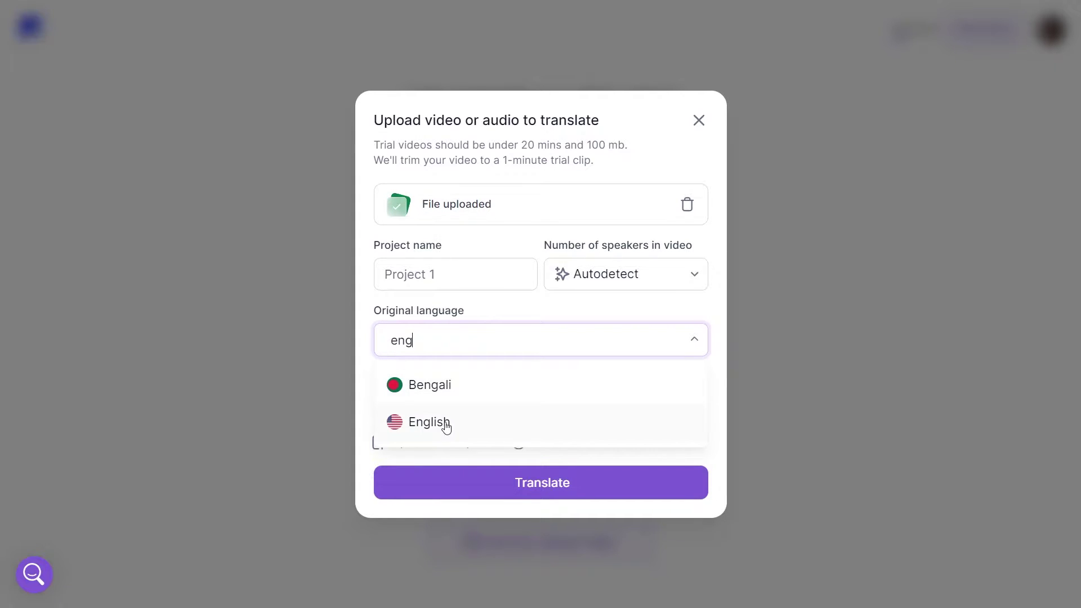
left_click(428, 432)
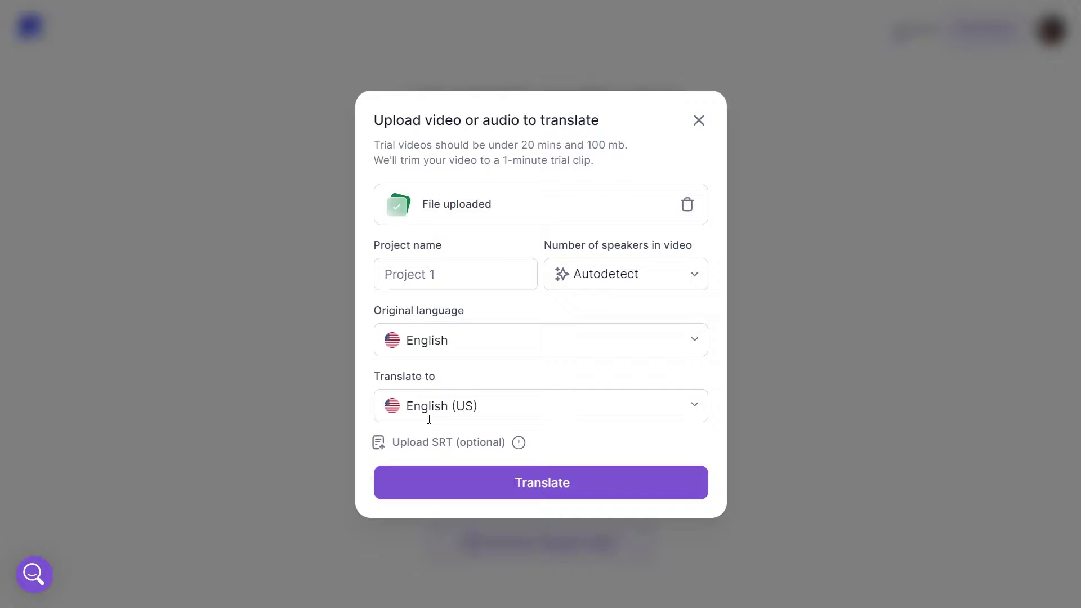
left_click(429, 414)
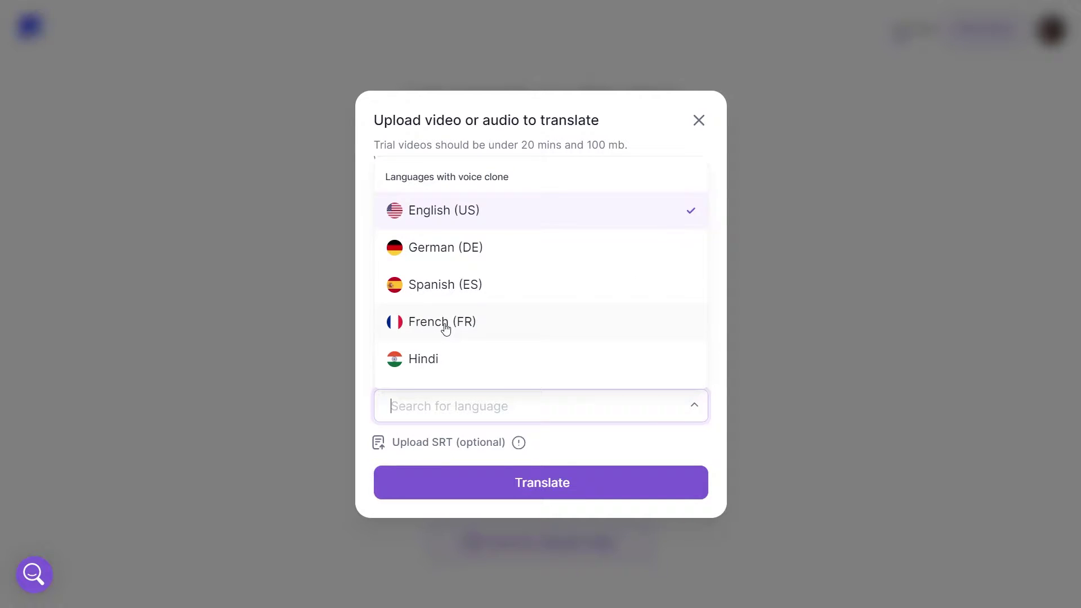
scroll(445, 329, "down", 2)
scroll(445, 328, "down", 1)
scroll(445, 328, "down", 2)
scroll(446, 329, "down", 1)
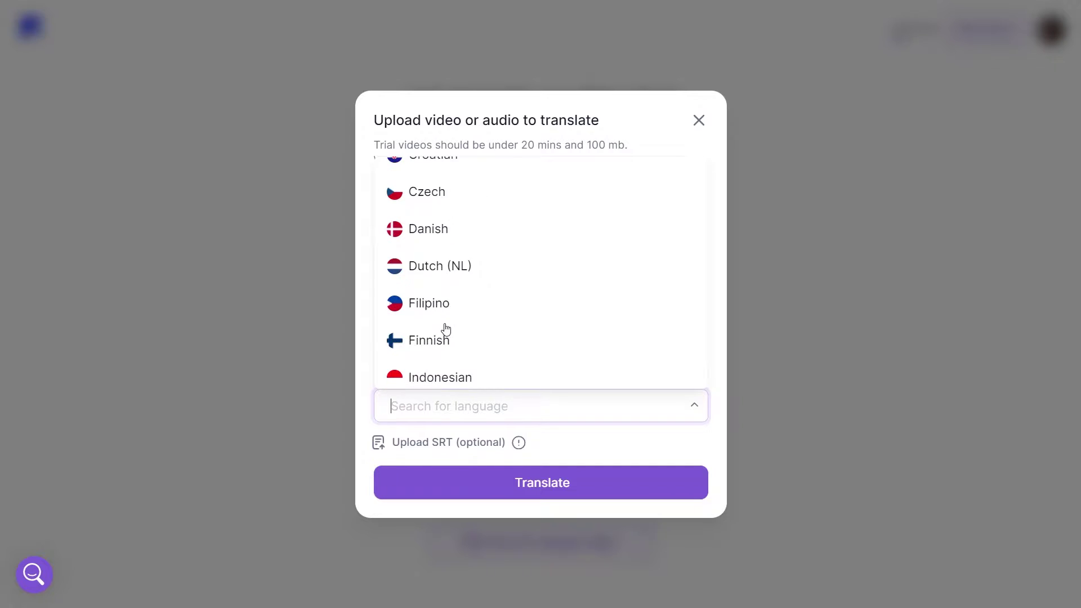
scroll(445, 329, "down", 2)
scroll(444, 328, "down", 2)
scroll(445, 328, "down", 2)
scroll(445, 328, "down", 1)
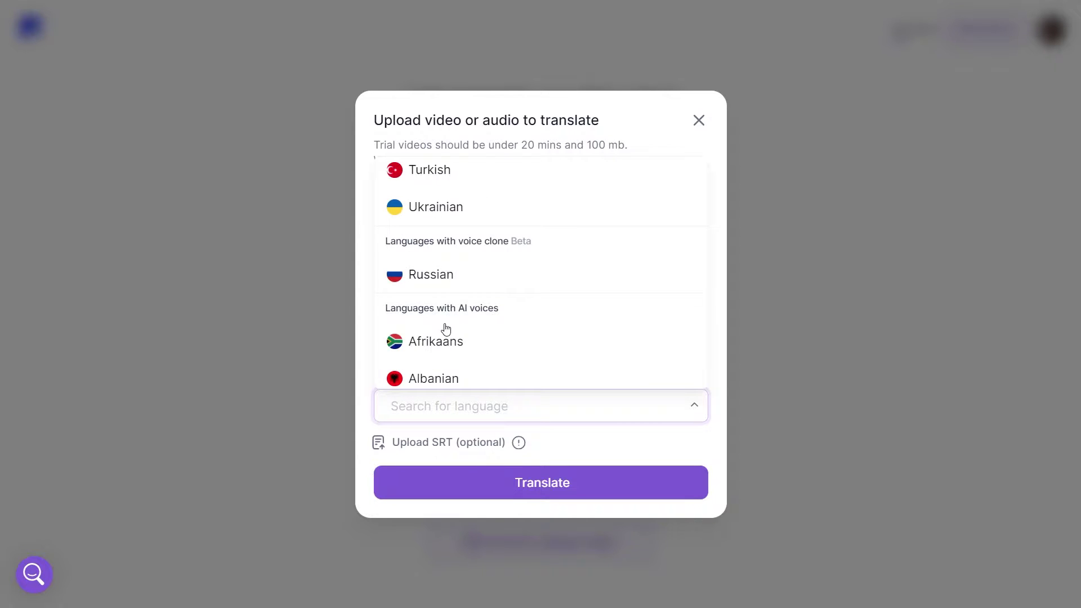
scroll(446, 328, "down", 1)
scroll(445, 329, "down", 2)
scroll(446, 329, "down", 3)
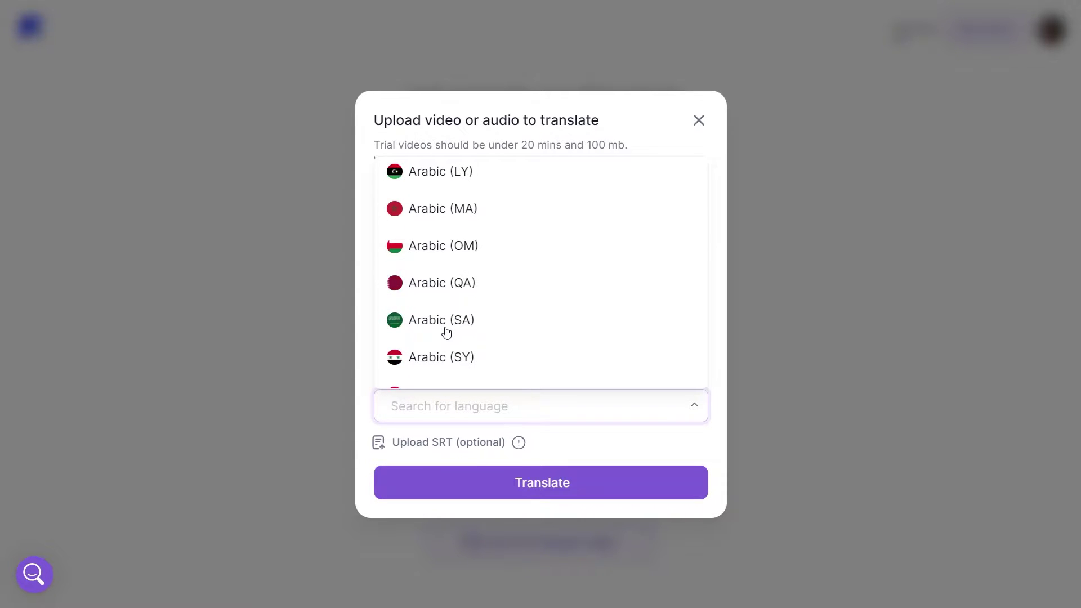
scroll(445, 328, "down", 4)
scroll(445, 329, "down", 6)
scroll(444, 331, "down", 3)
scroll(445, 331, "down", 5)
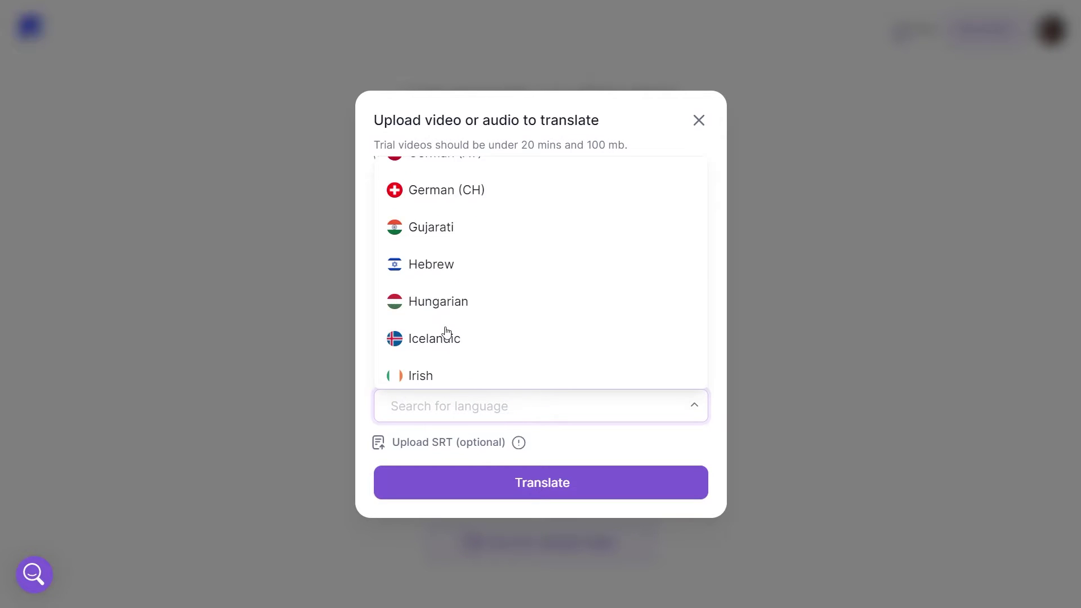
scroll(445, 332, "down", 5)
scroll(445, 331, "down", 4)
scroll(446, 333, "down", 2)
scroll(446, 332, "down", 2)
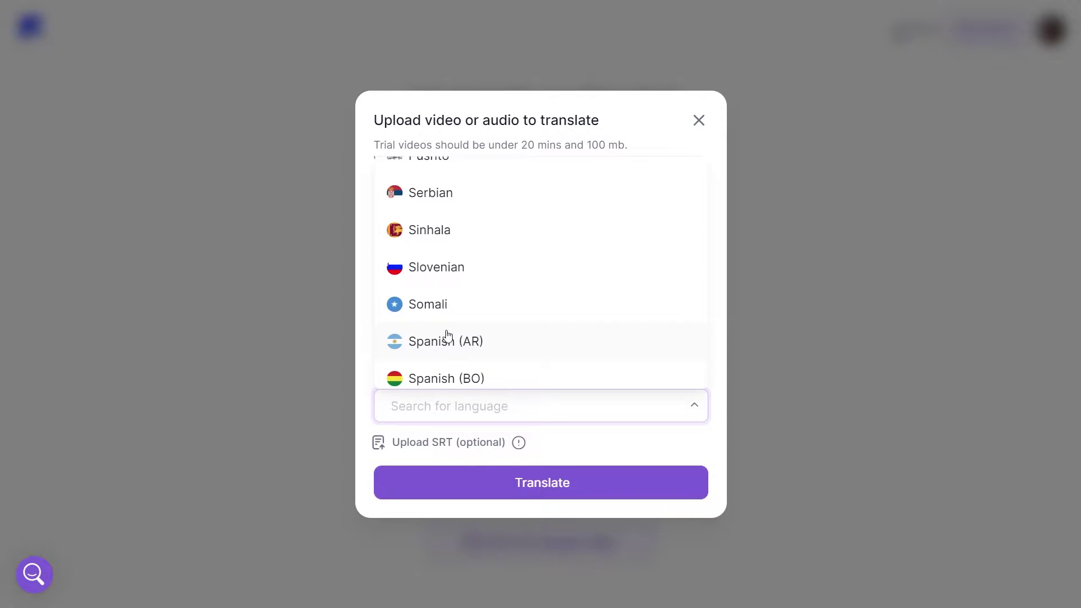
scroll(446, 334, "down", 3)
left_click(499, 413)
type("fre")
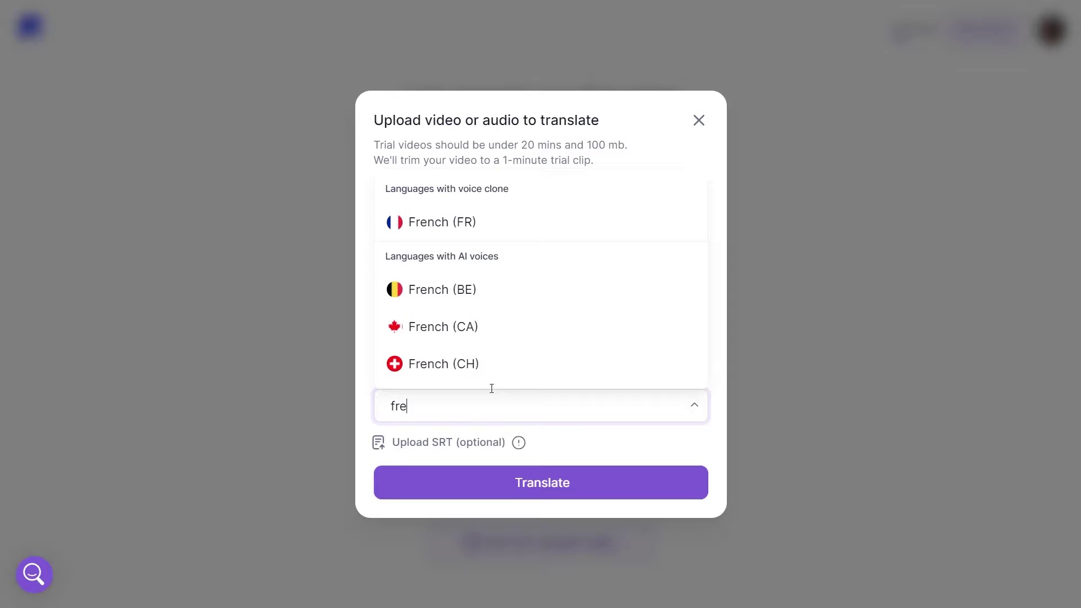
left_click(450, 228)
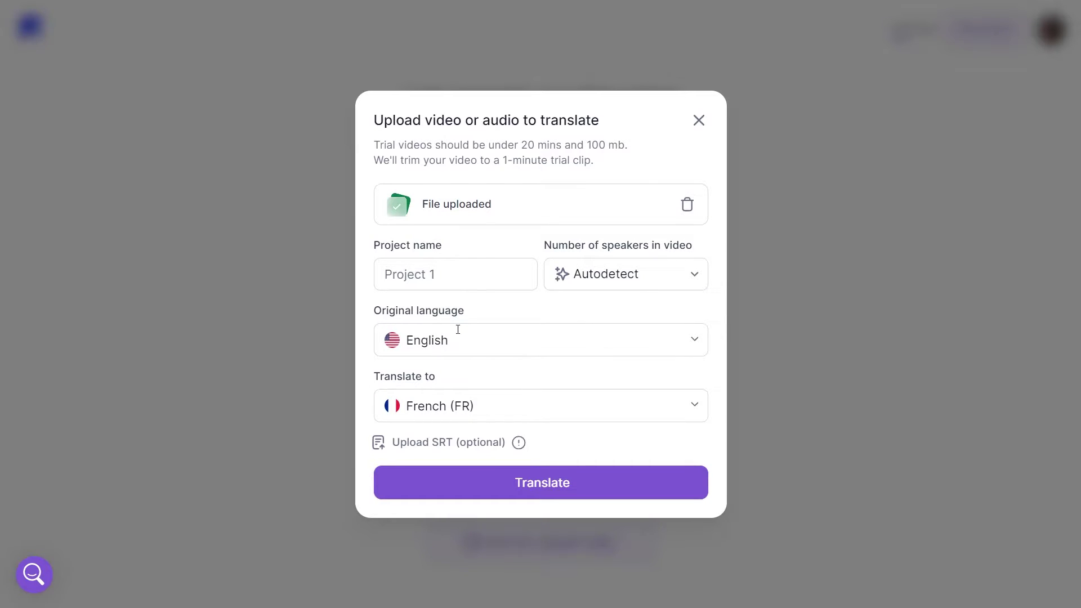
left_click(593, 284)
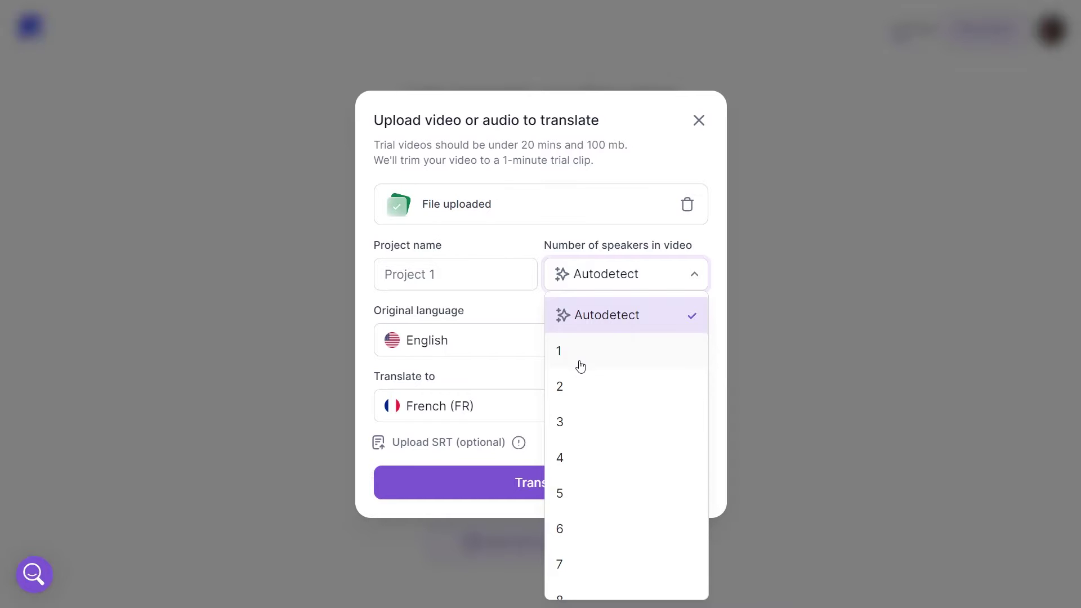
Choose 1 in the 'Number of speakers in video' dropdown.
left_click(581, 364)
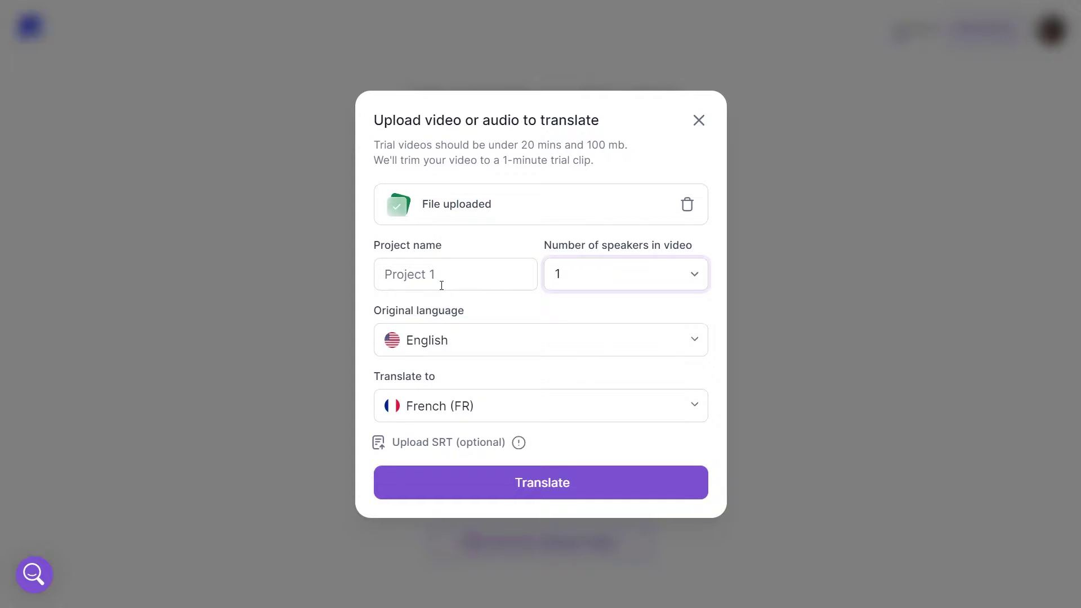
Start the translation, then rewind the original video and play it from the beginning.
left_click(507, 496)
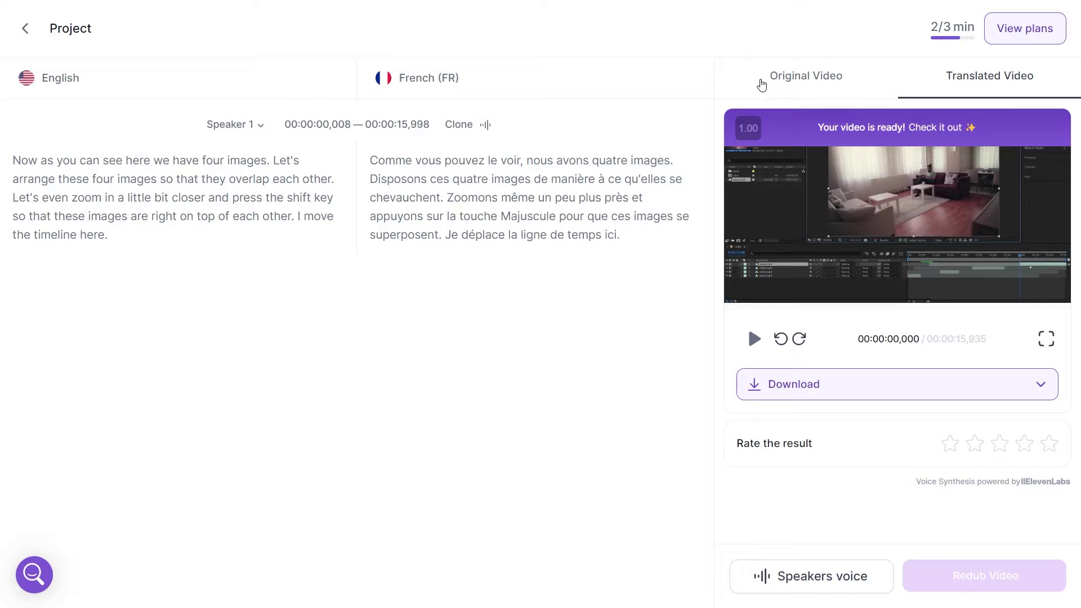
left_click(761, 85)
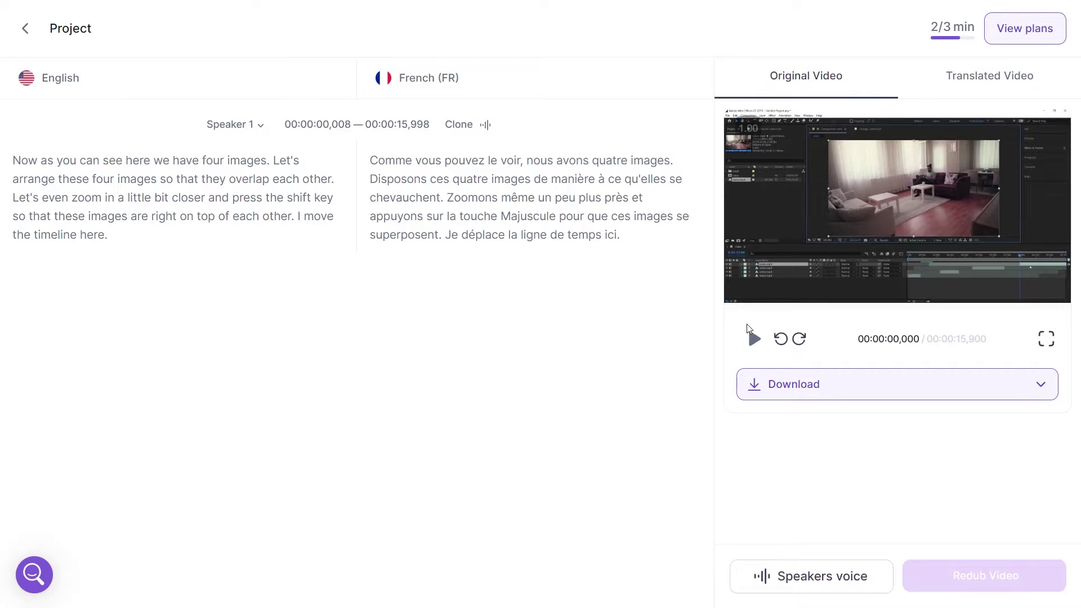
left_click(752, 350)
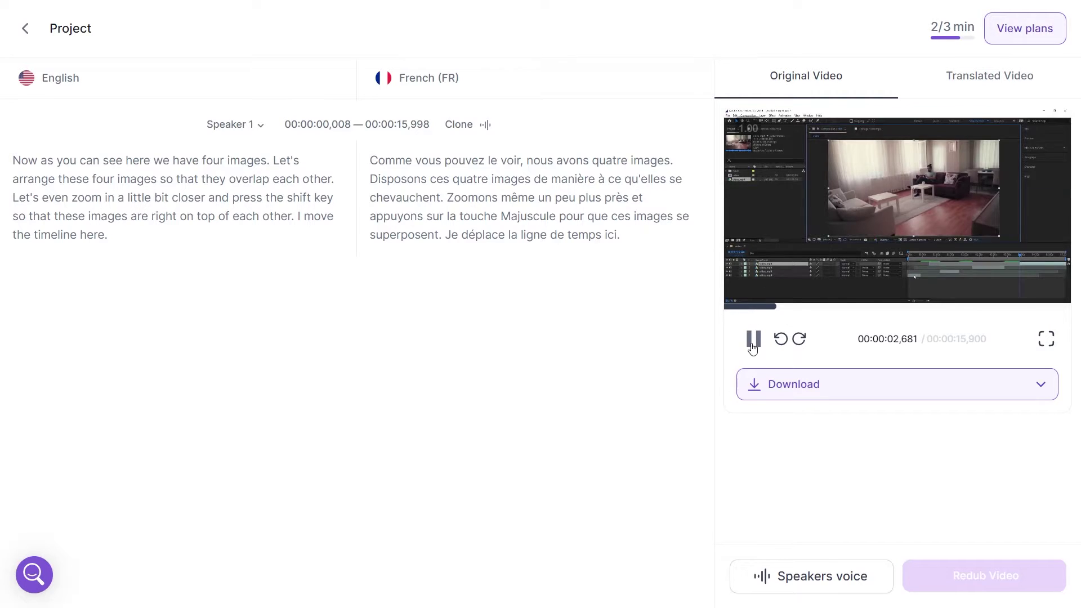
left_click(752, 338)
left_click(725, 306)
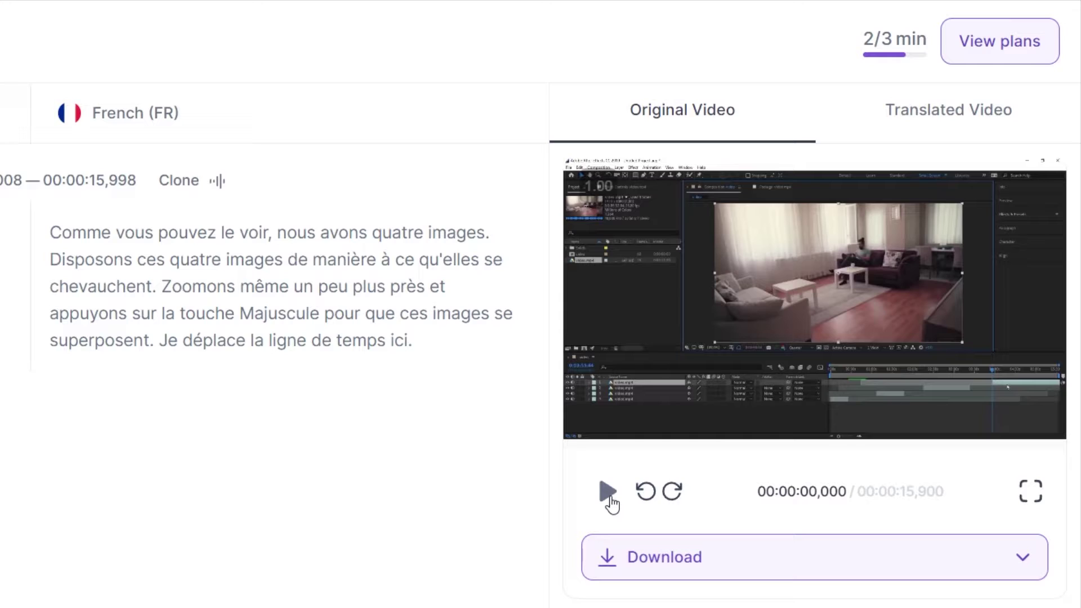
left_click(756, 346)
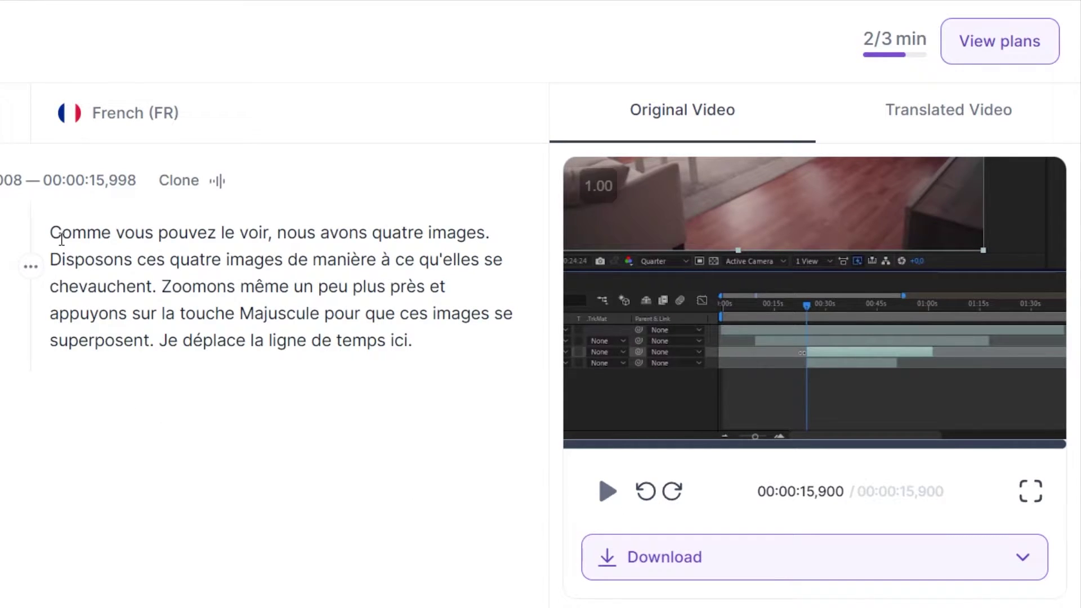
Show the Translated Video, check its Download formats, and play the French dub.
left_click(894, 115)
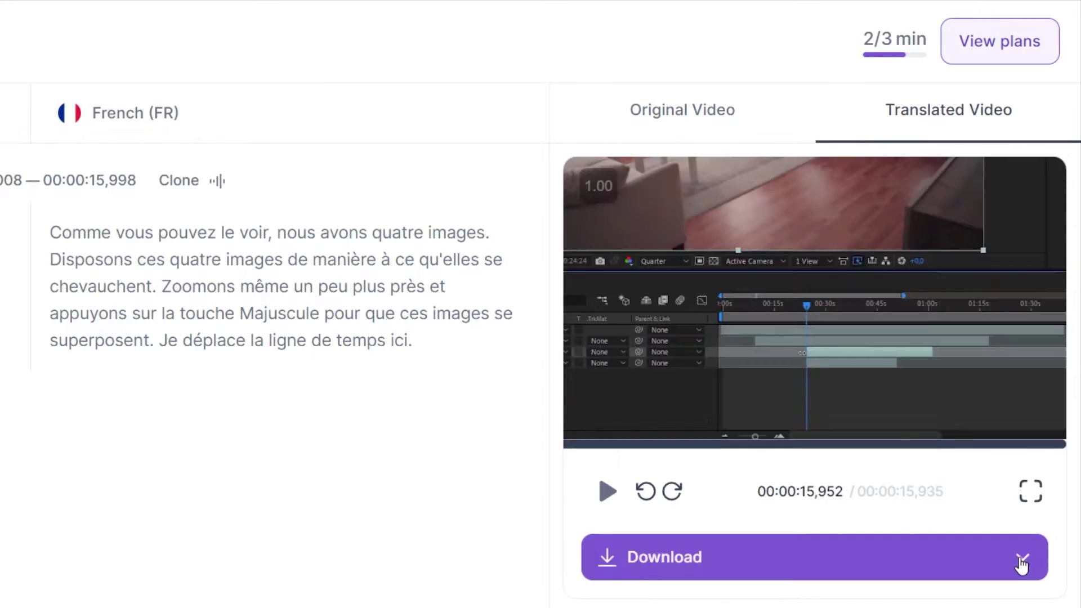
left_click(1040, 565)
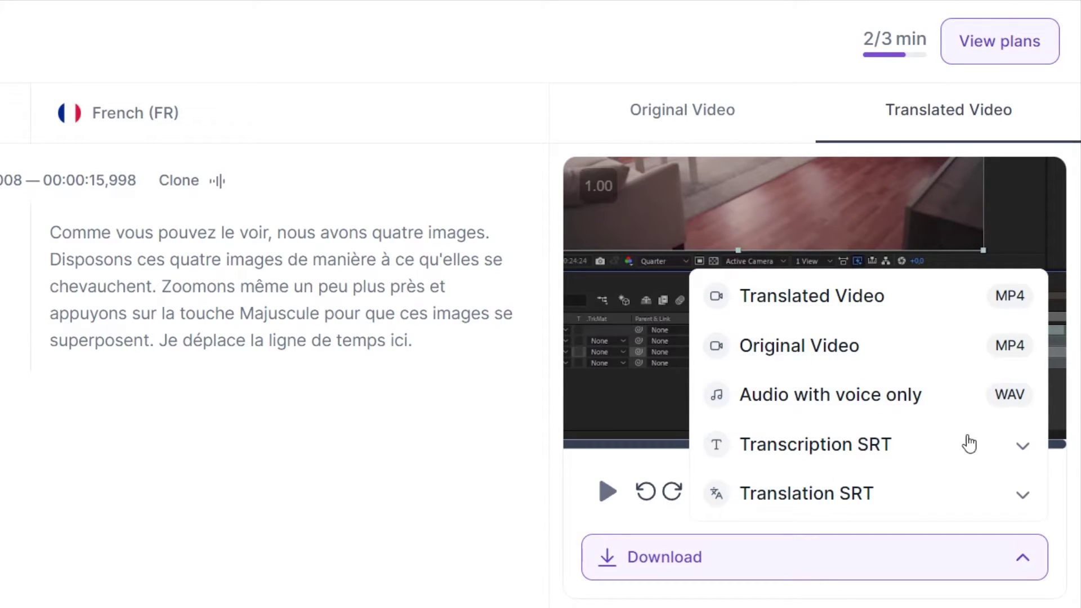
left_click(1022, 565)
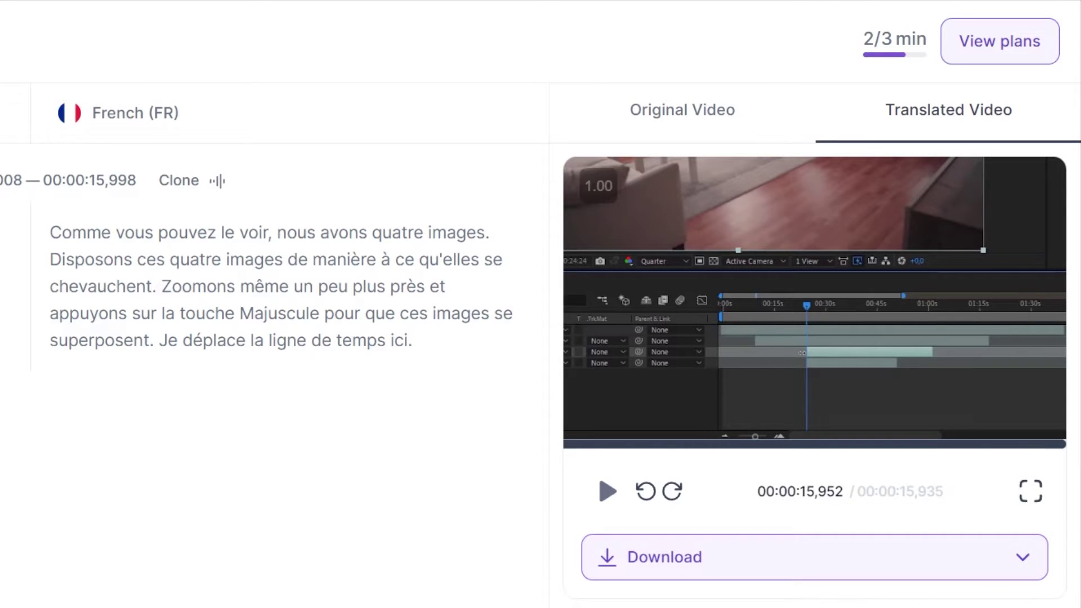
left_click(605, 496)
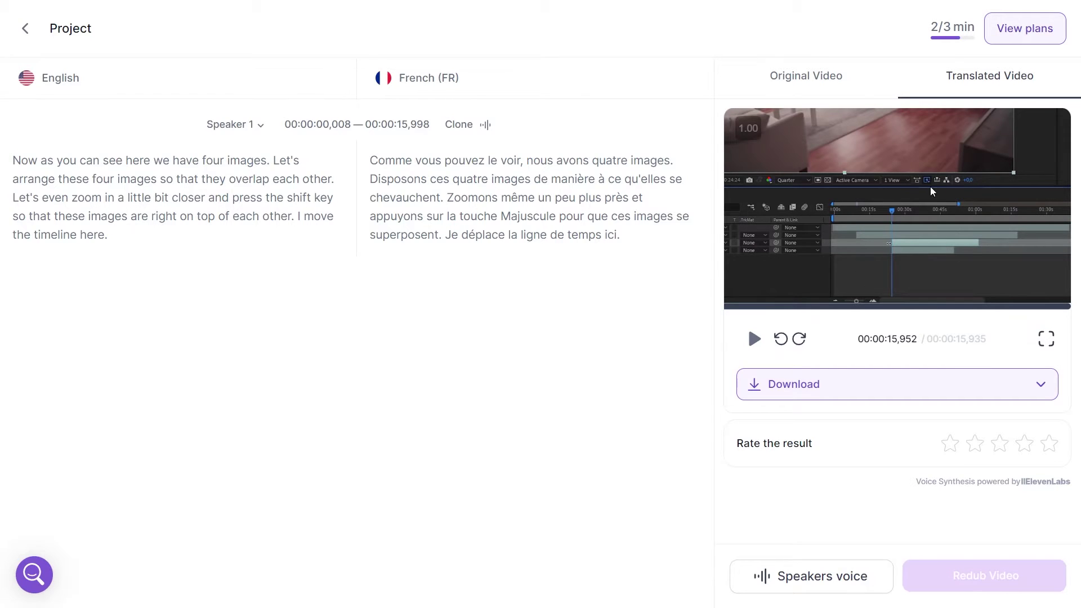
Open View plans to compare the Basic, Pro, Business and Custom plans.
left_click(1023, 34)
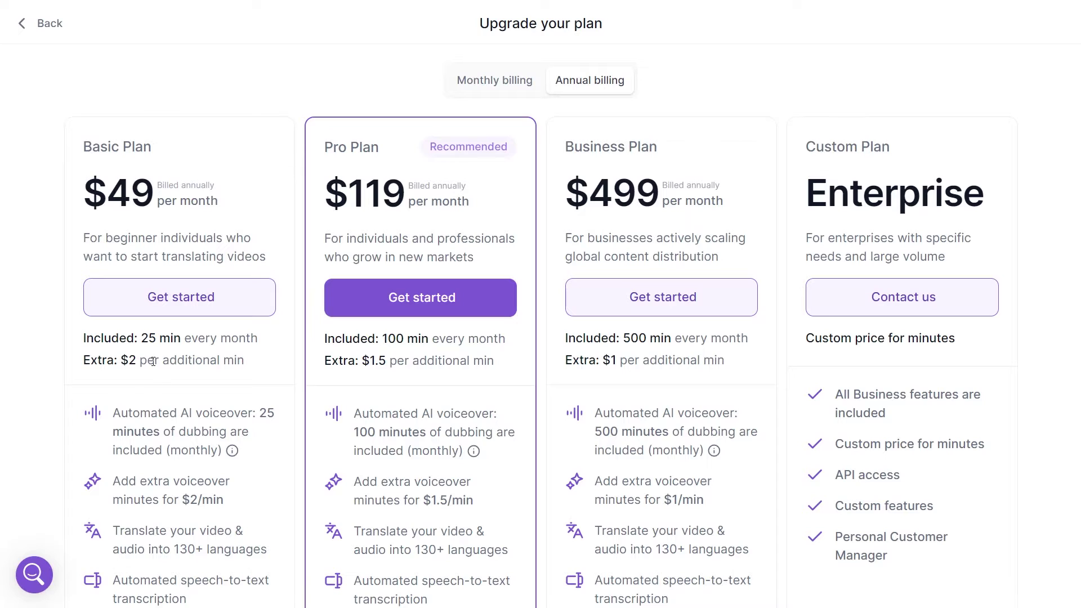
scroll(150, 381, "down", 2)
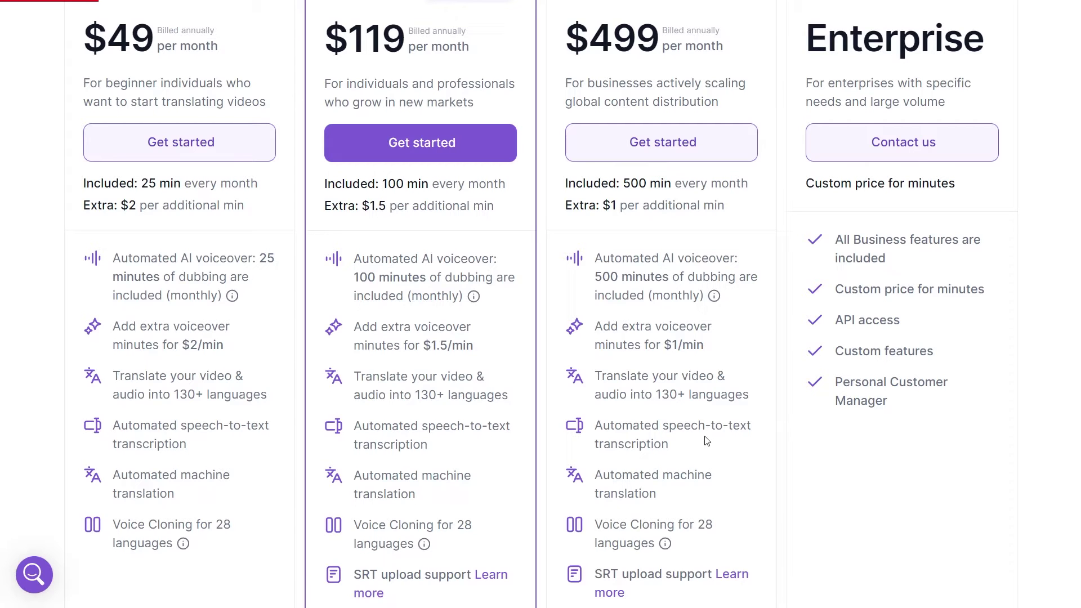
scroll(681, 436, "down", 1)
scroll(681, 436, "up", 1)
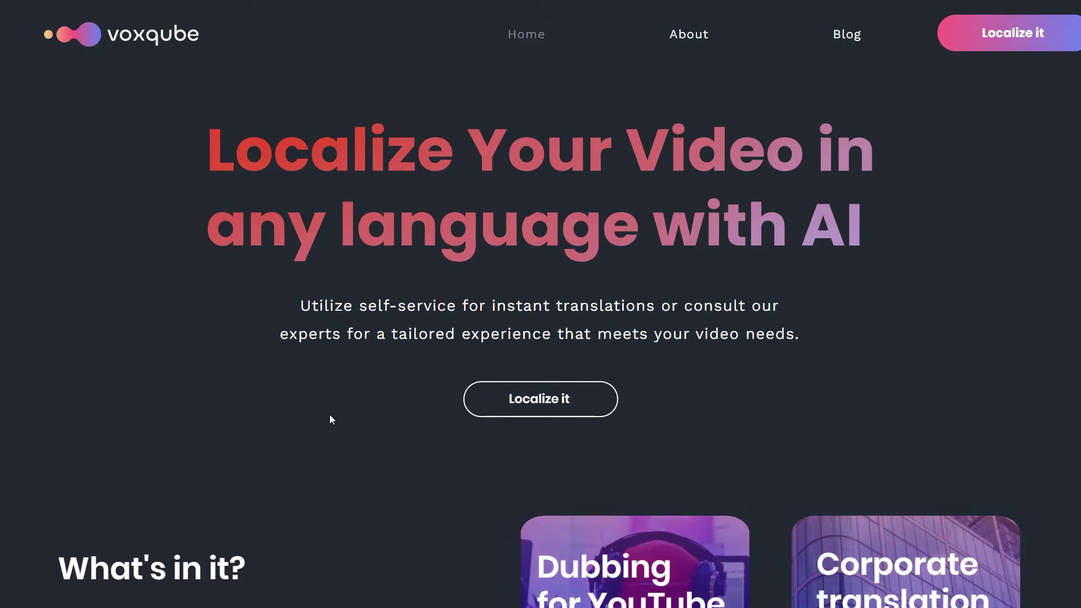
Follow Localize it from the Voxqube hero section to the Creators card offer.
left_click(512, 420)
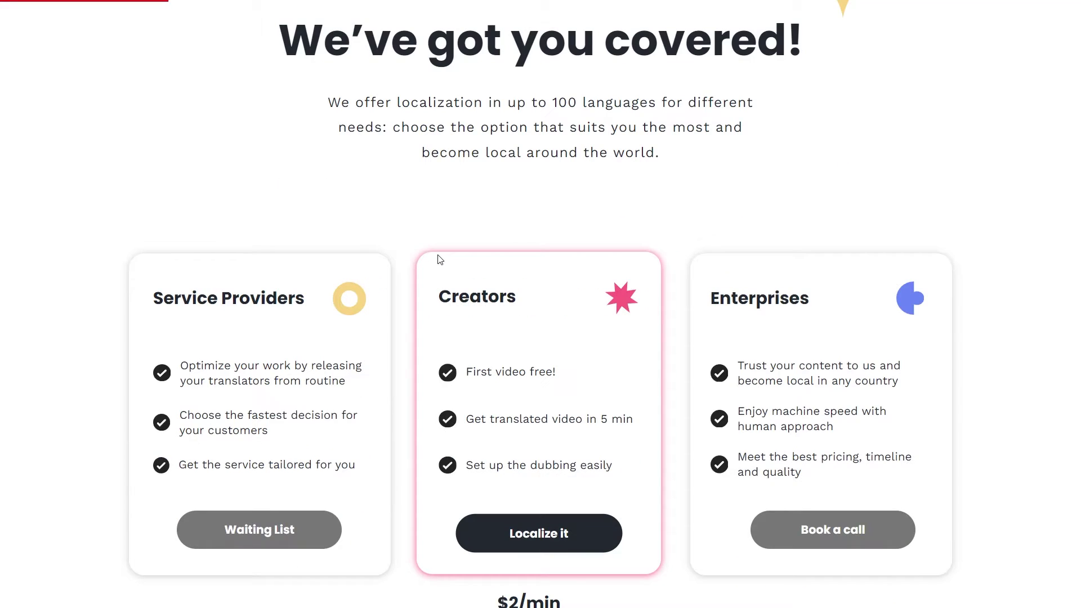
scroll(498, 296, "down", 1)
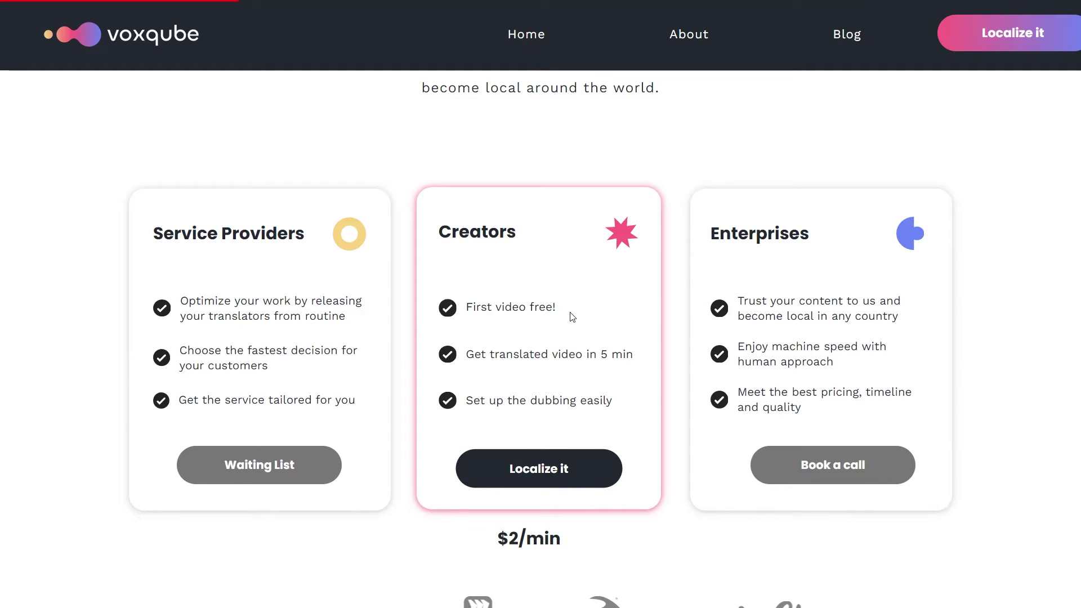
left_click(537, 479)
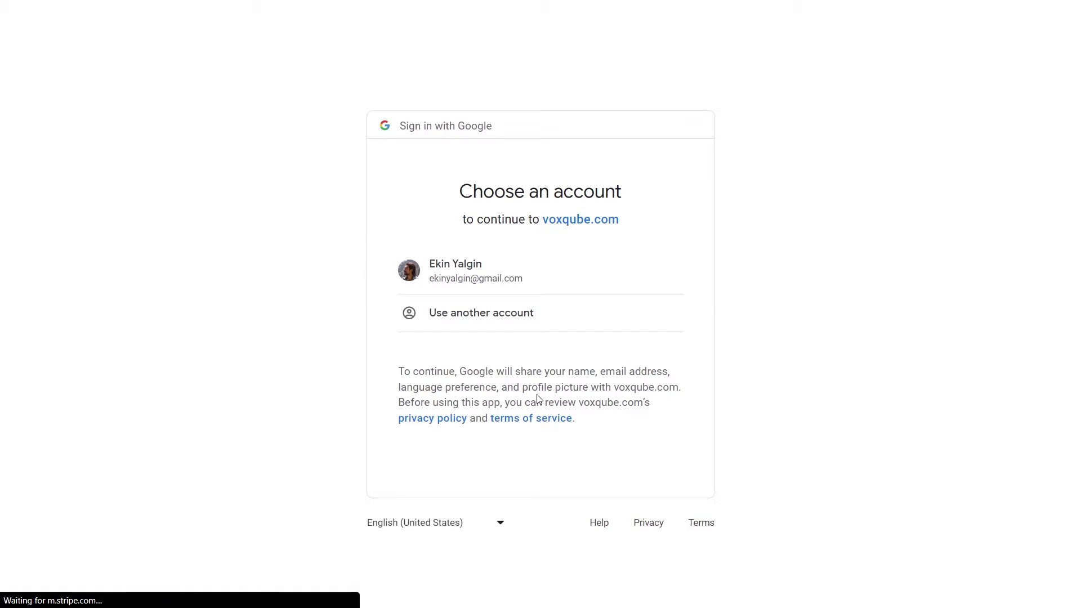
Sign in to Voxqube with Google and paste the YouTube link for ai-en.mp4.
left_click(526, 311)
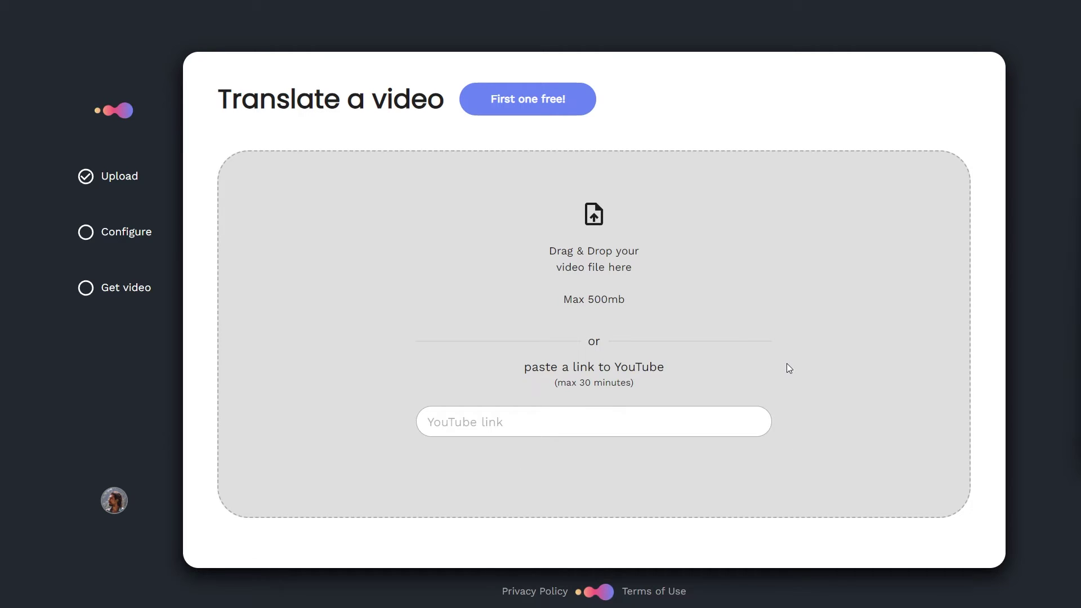
left_click(585, 409)
key("ctrl+v")
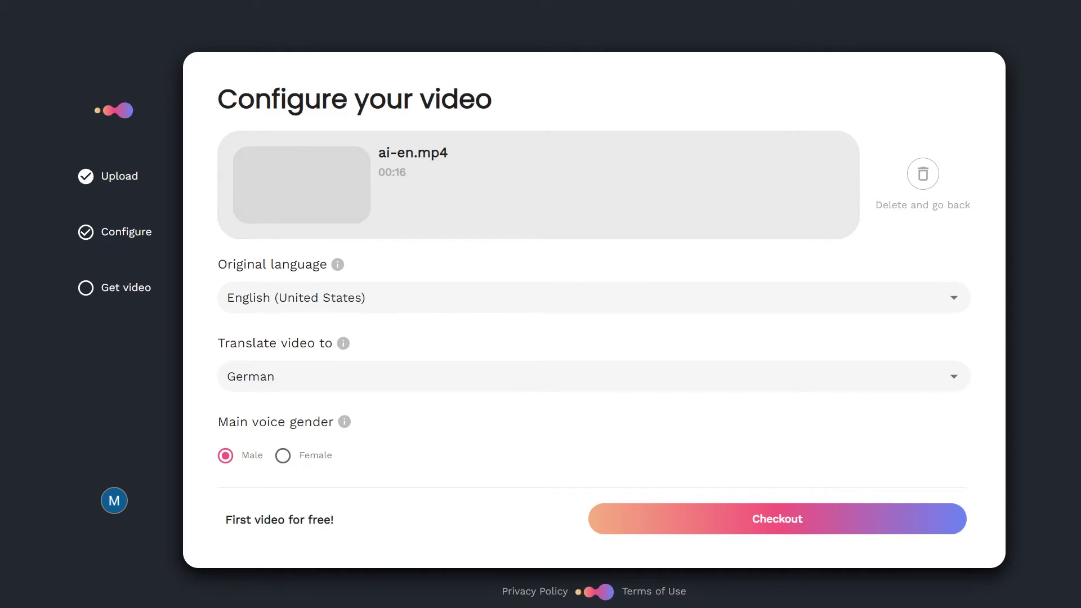
Keep English (United States) as the original language and choose French (France) as the target.
left_click(314, 298)
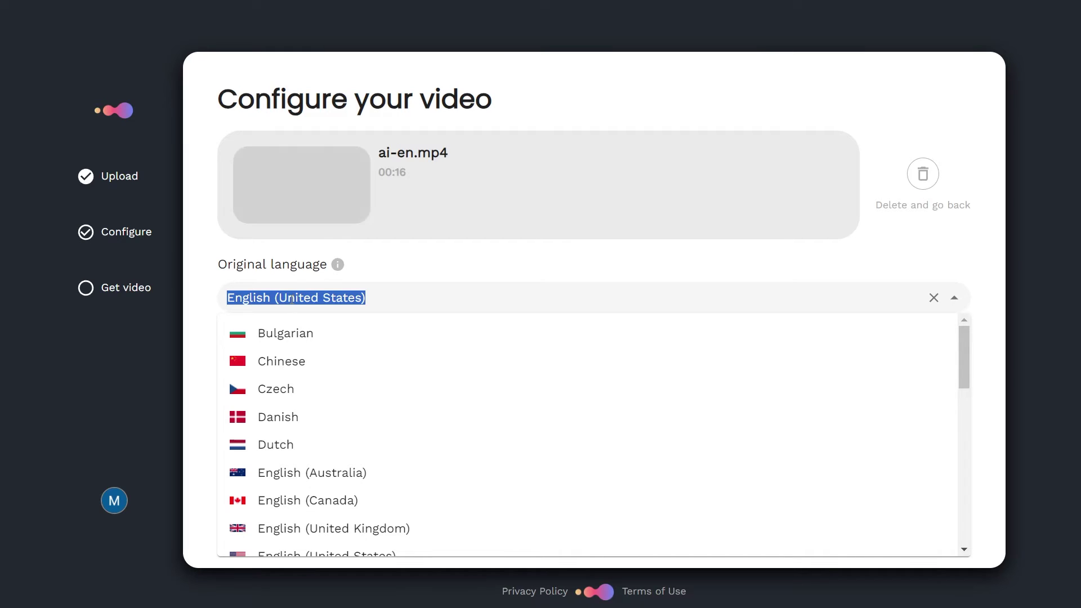
left_click(287, 283)
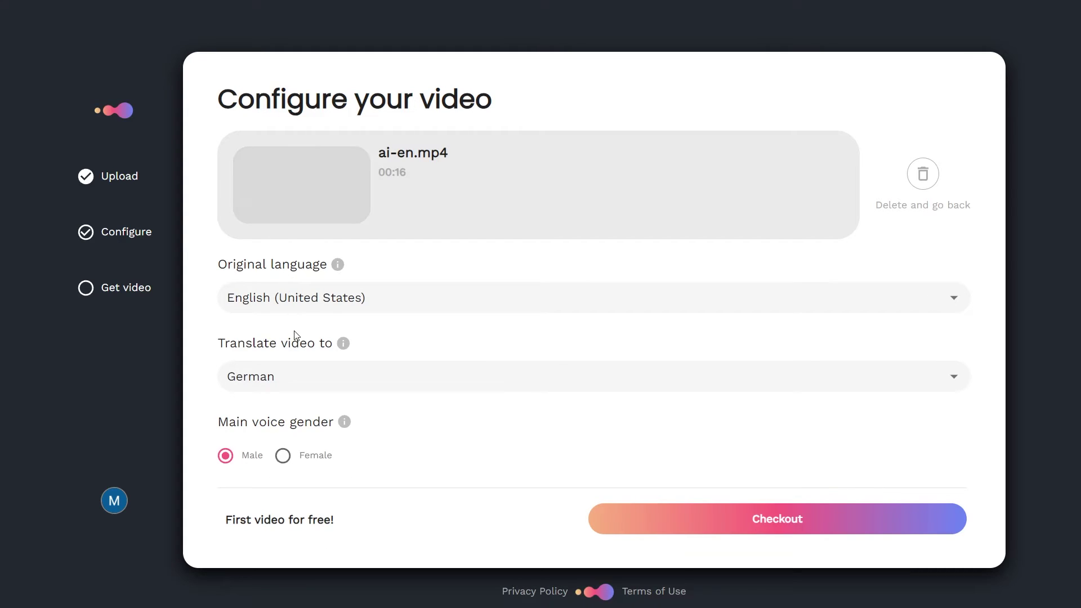
left_click(298, 374)
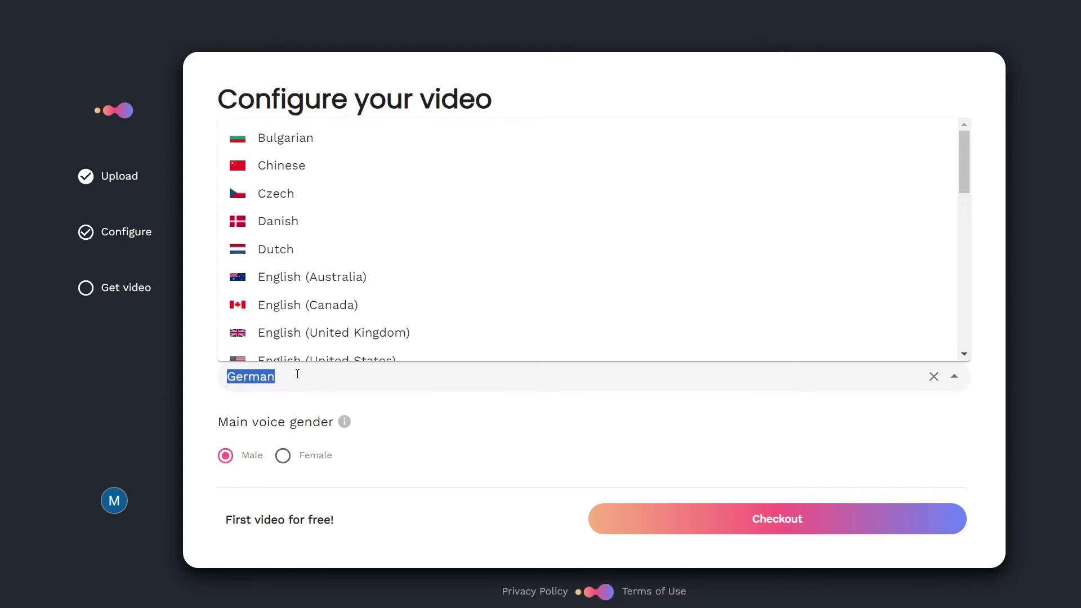
scroll(302, 313, "down", 2)
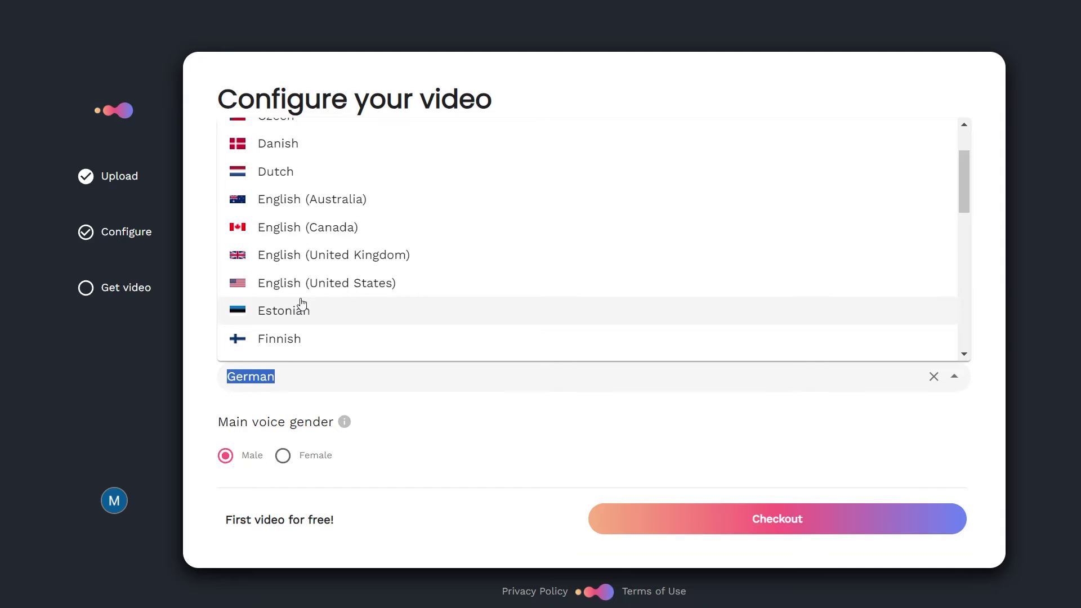
scroll(302, 306, "down", 2)
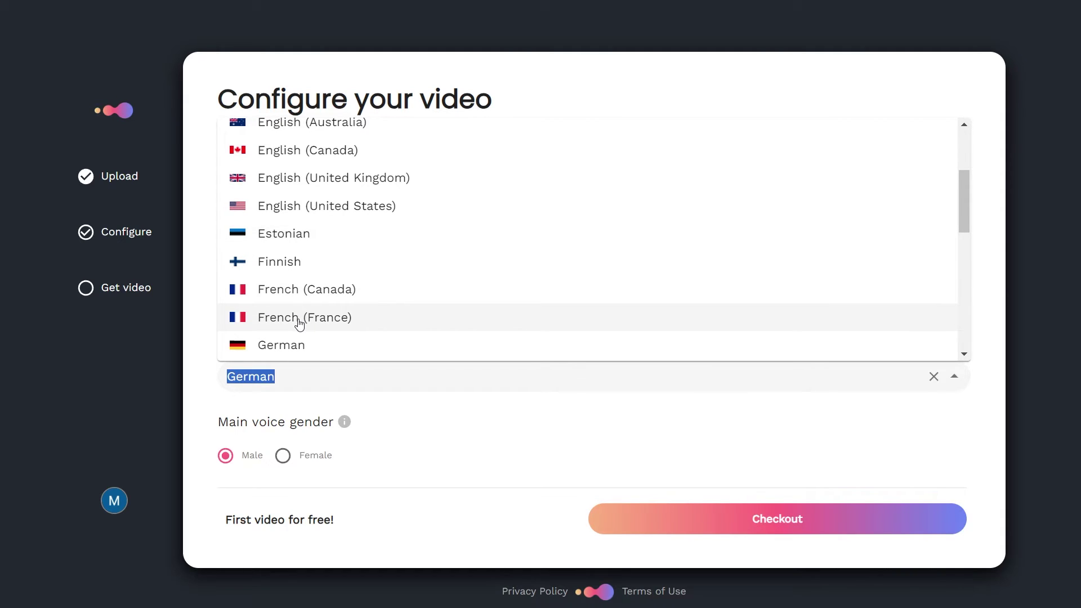
left_click(300, 318)
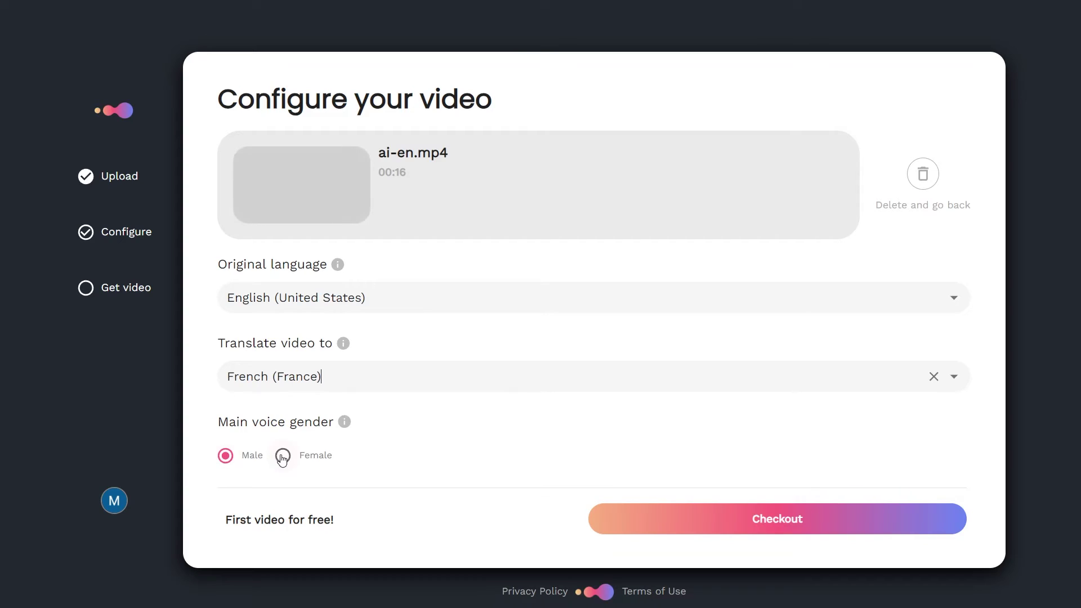
left_click(326, 377)
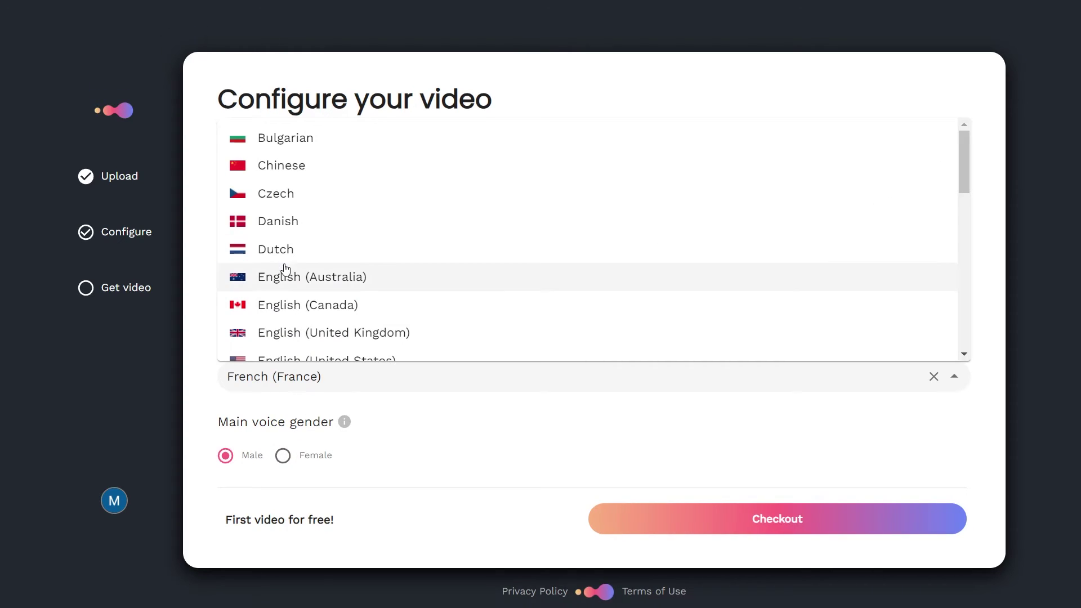
scroll(338, 236, "down", 2)
scroll(462, 240, "up", 1)
scroll(464, 257, "down", 1)
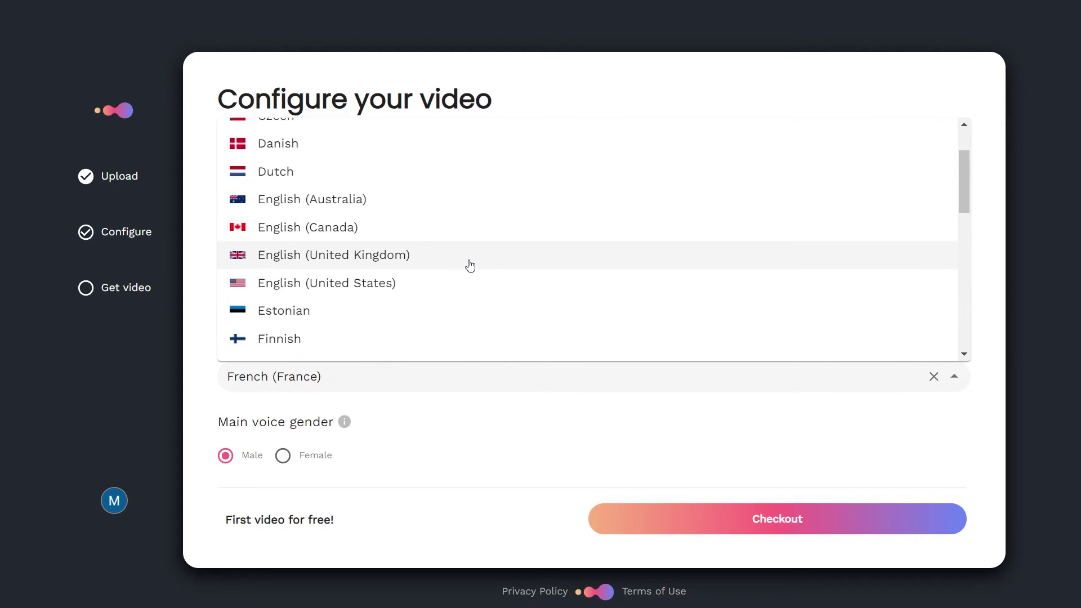
scroll(468, 262, "down", 1)
scroll(470, 268, "down", 1)
scroll(471, 268, "down", 1)
scroll(471, 272, "down", 1)
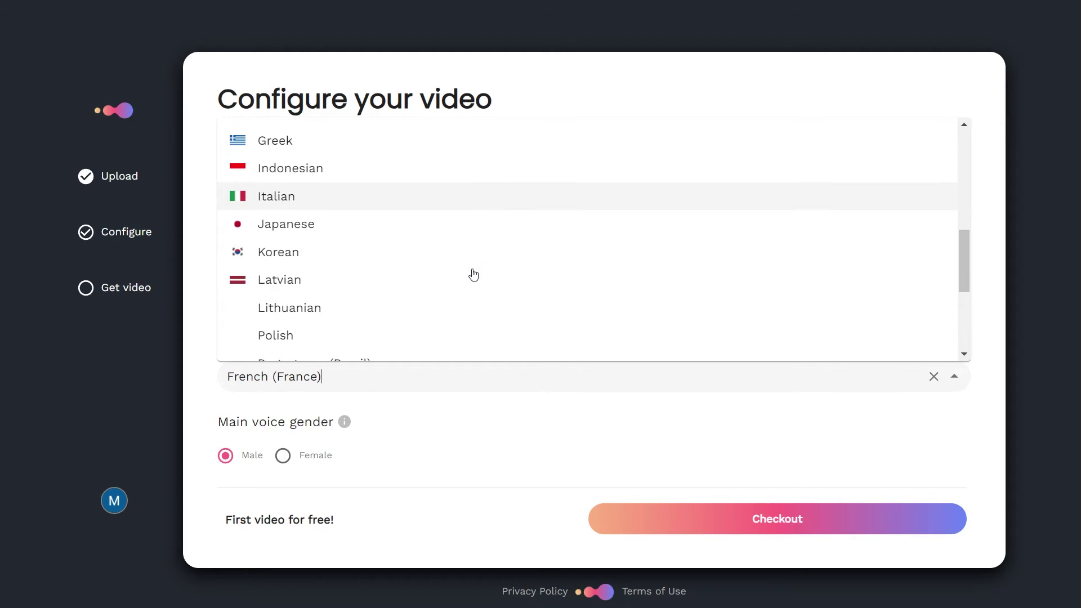
scroll(473, 274, "down", 1)
scroll(473, 277, "down", 3)
scroll(473, 278, "down", 2)
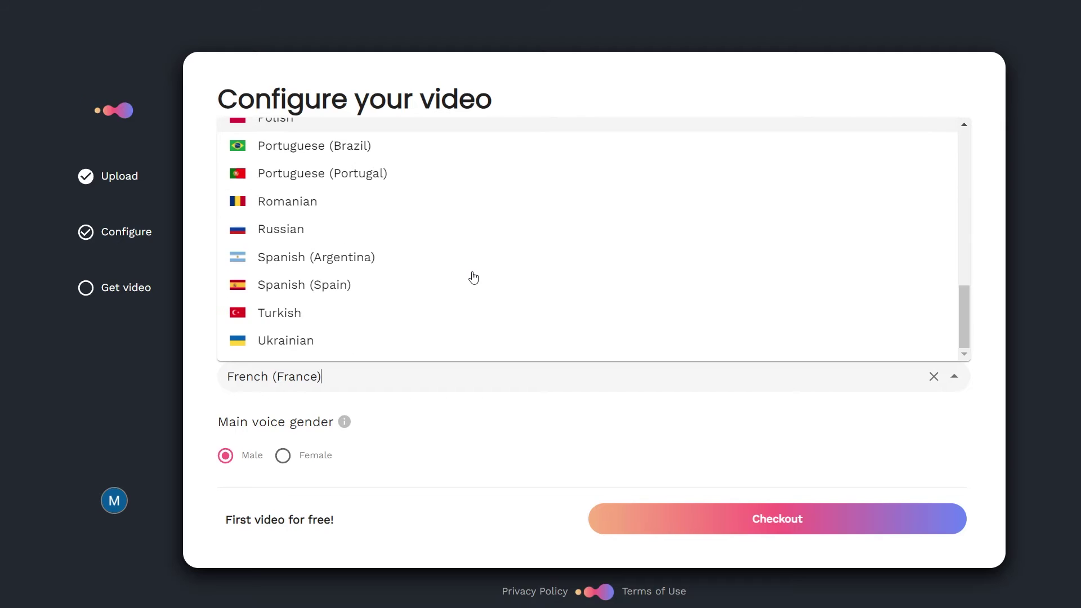
left_click(459, 406)
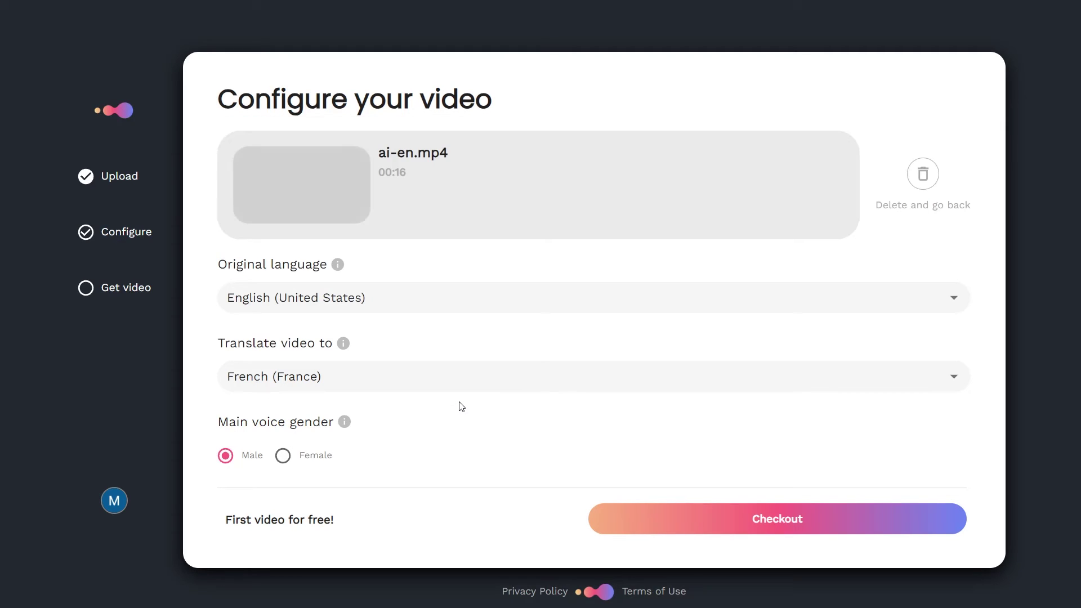
Check out in Voxqube and play the one-minute French dubbed snippet preview.
left_click(691, 528)
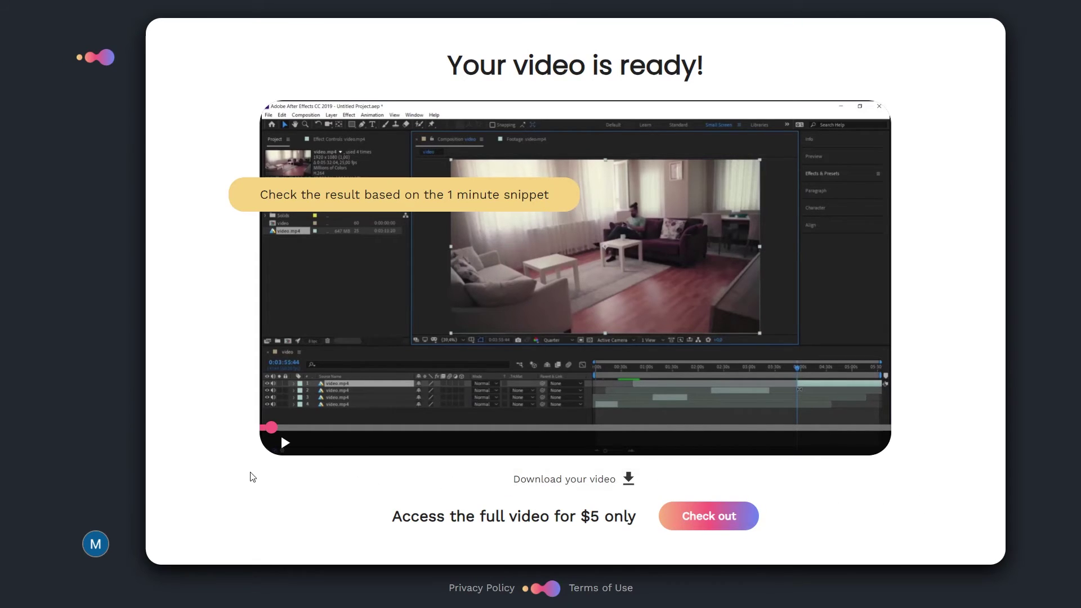
left_click(284, 444)
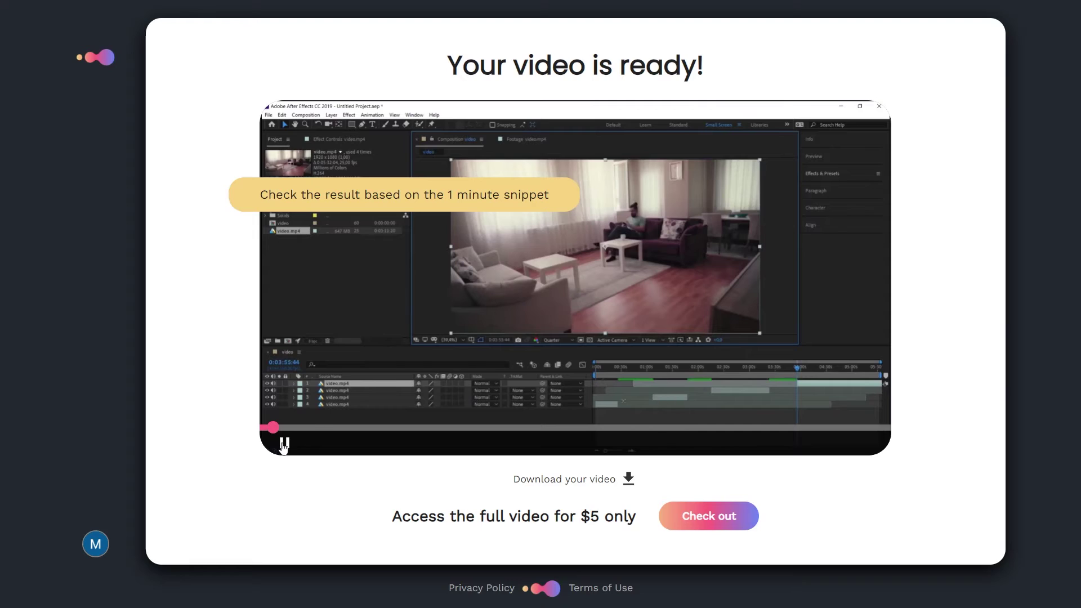